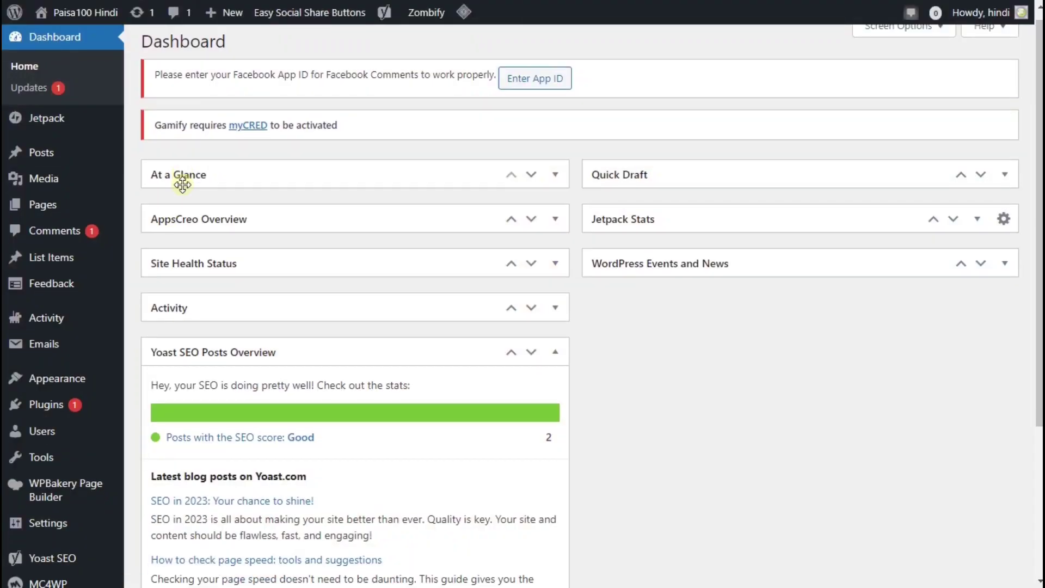
Open the Webmaster Tools verification settings in Yoast SEO's general settings.
scroll(146, 228, down, 1)
scroll(212, 267, down, 1)
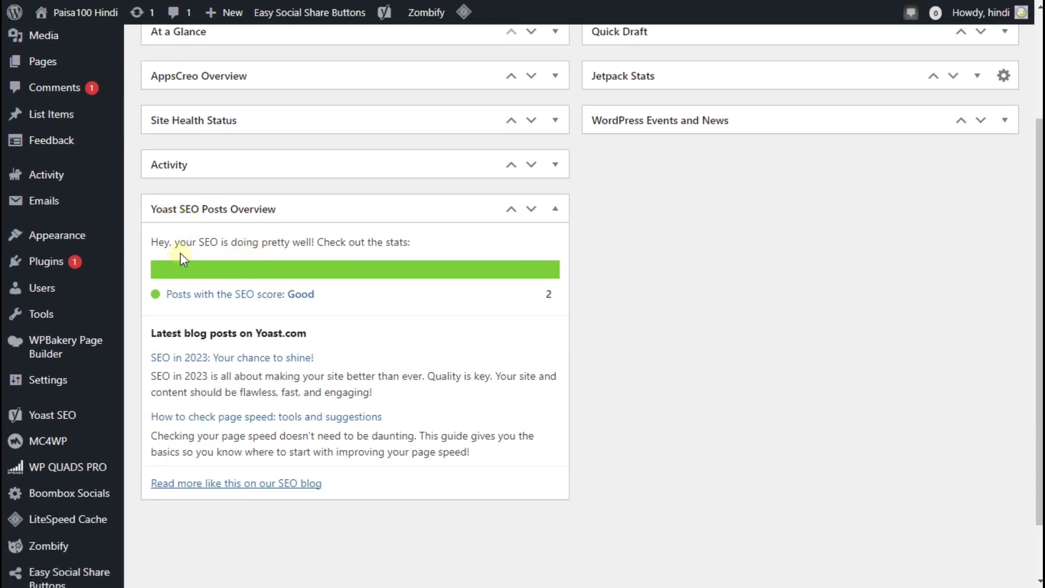
mouse_move(74, 266)
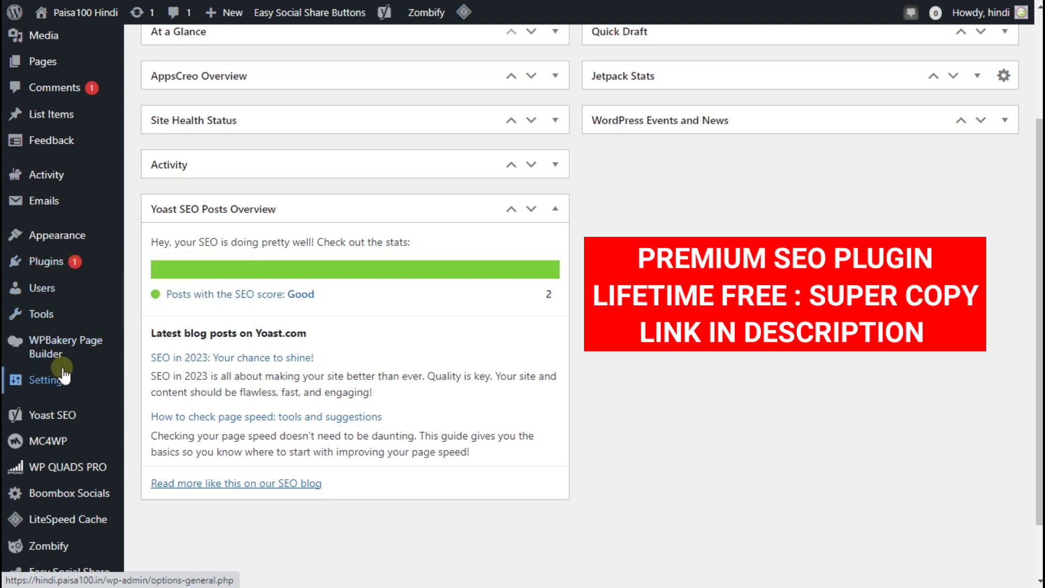
click(47, 338)
click(55, 417)
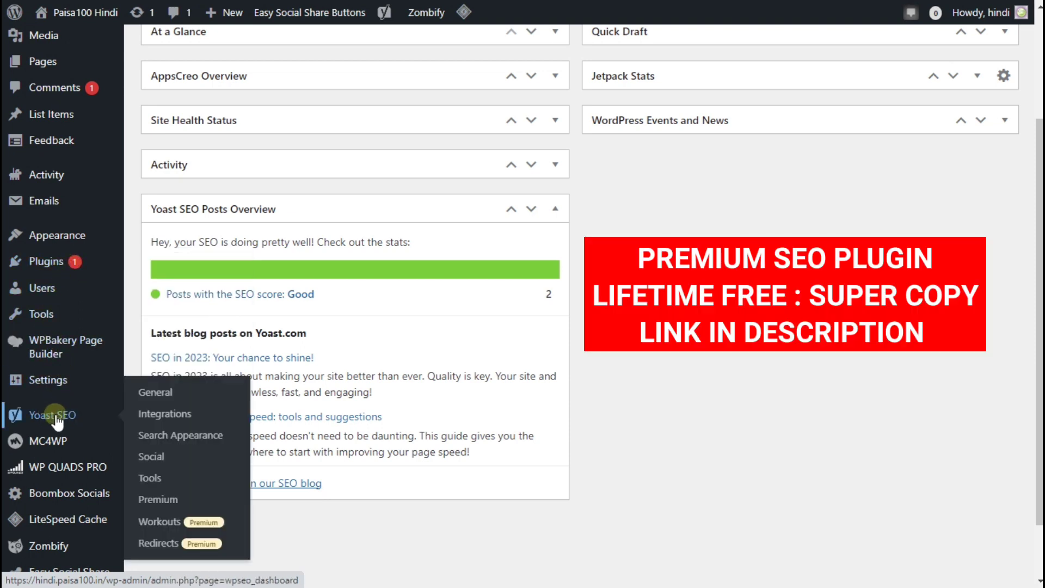
click(67, 416)
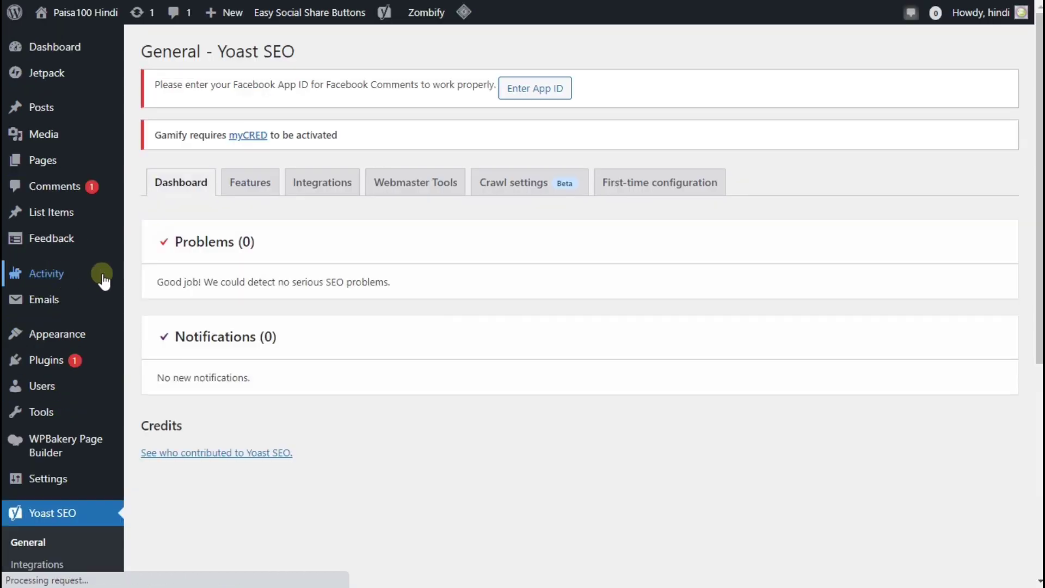
click(381, 190)
scroll(217, 321, down, 2)
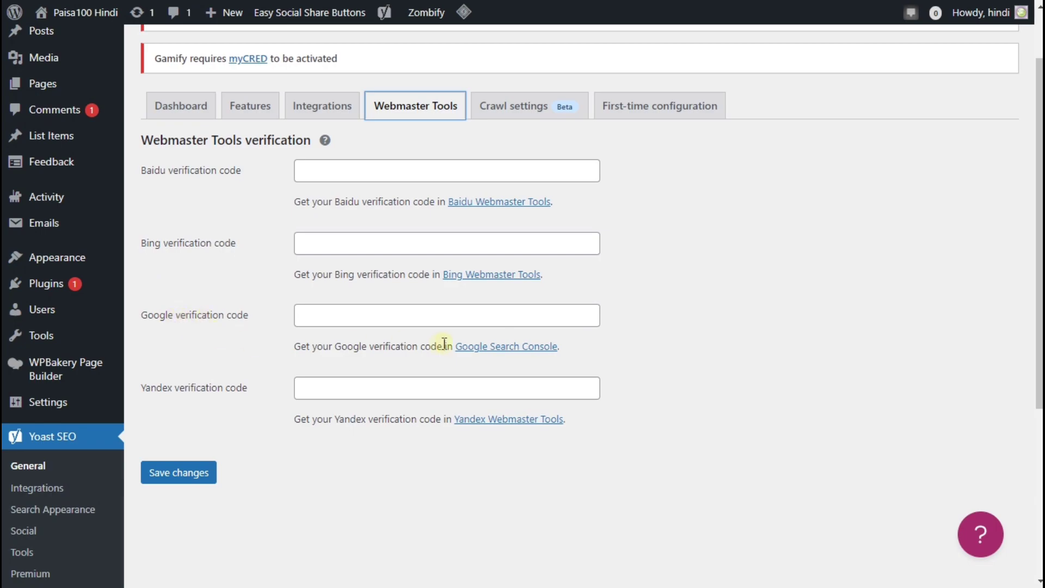
Follow the Google Search Console link, choose the HTML tag verification method, and copy the full meta tag.
click(468, 351)
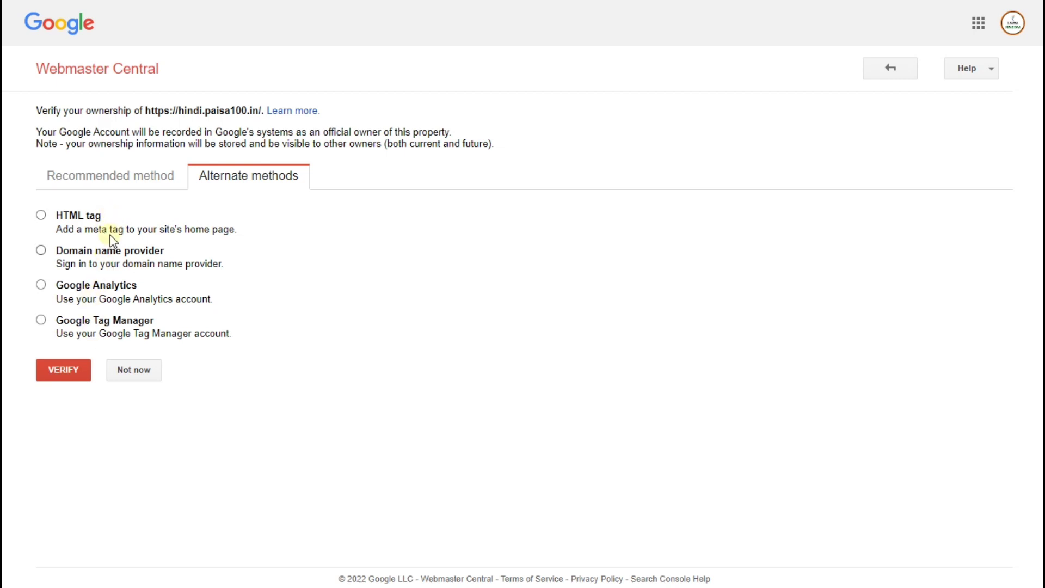
click(68, 223)
drag(227, 285, 859, 287)
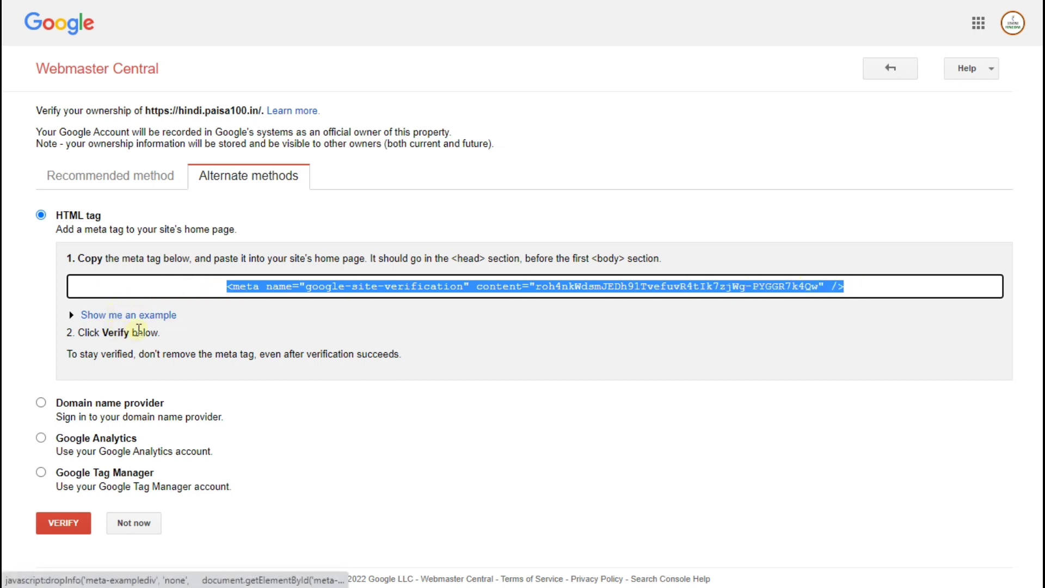
right_click(265, 287)
click(292, 301)
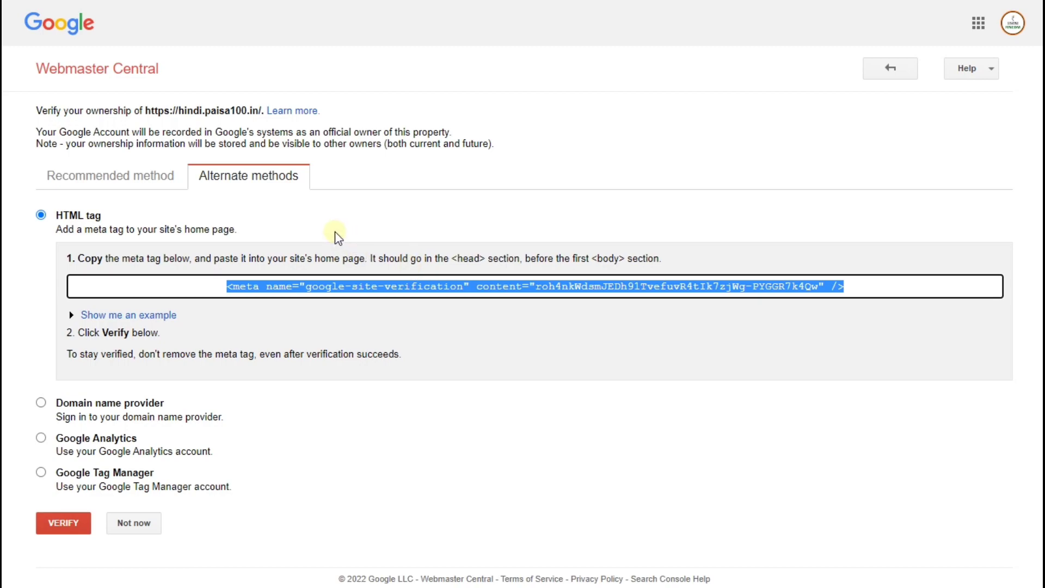
Return to Yoast SEO, paste the copied tag as the Google verification code, and save the changes.
key(alt+Tab)
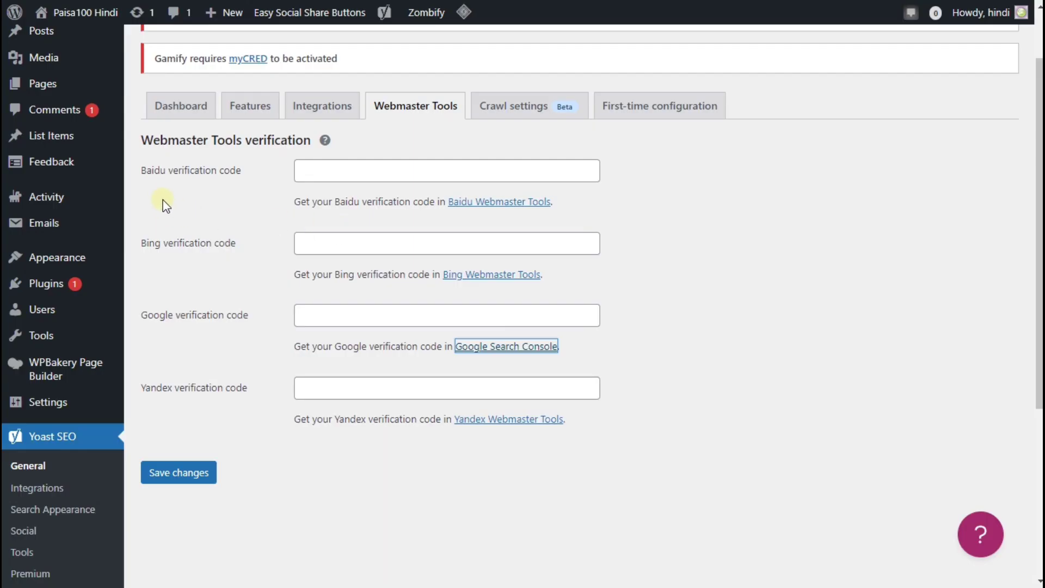
click(318, 318)
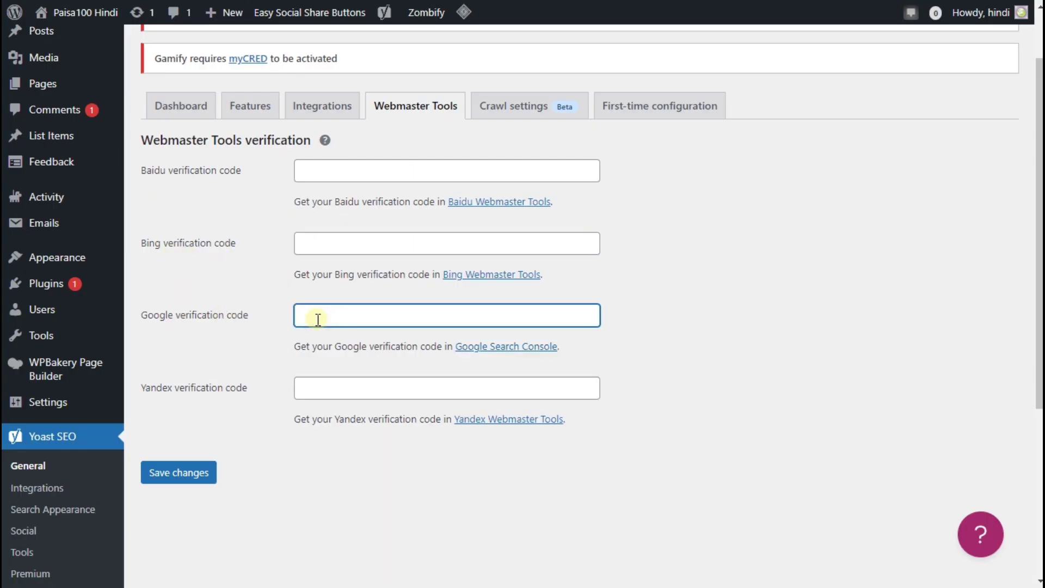
key(ctrl+v)
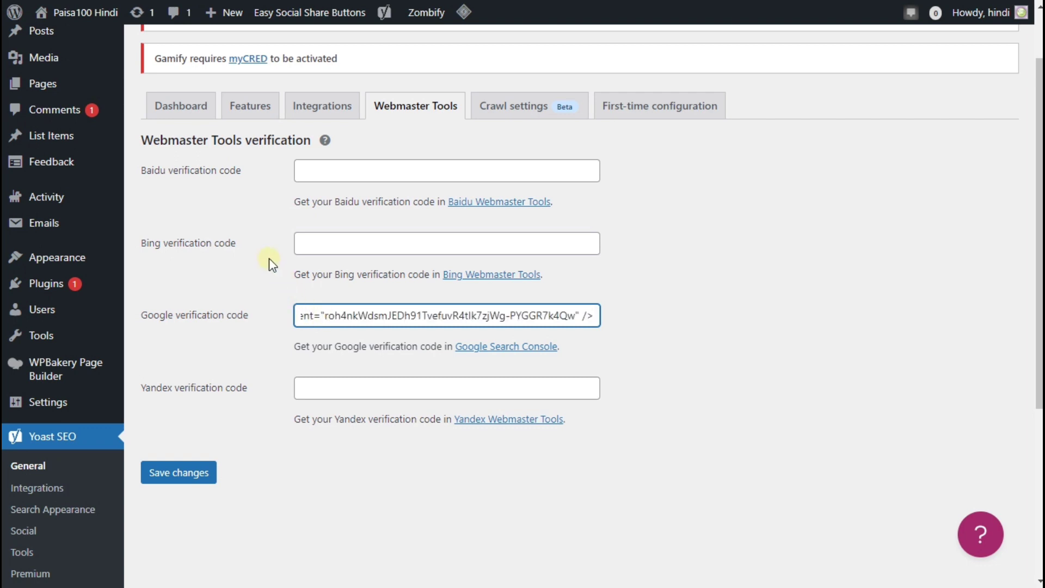
click(198, 474)
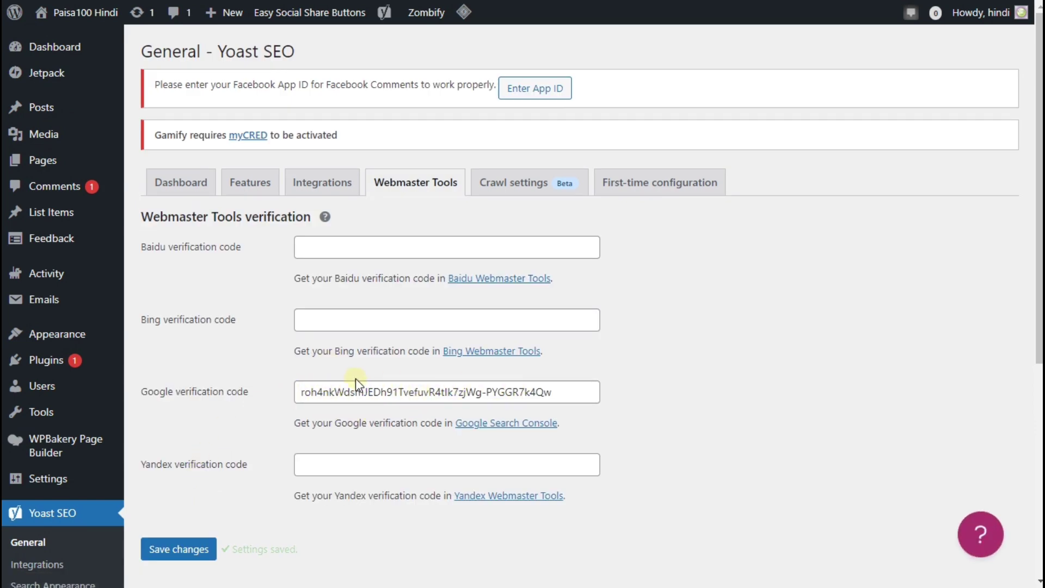
key(ctrl+Tab)
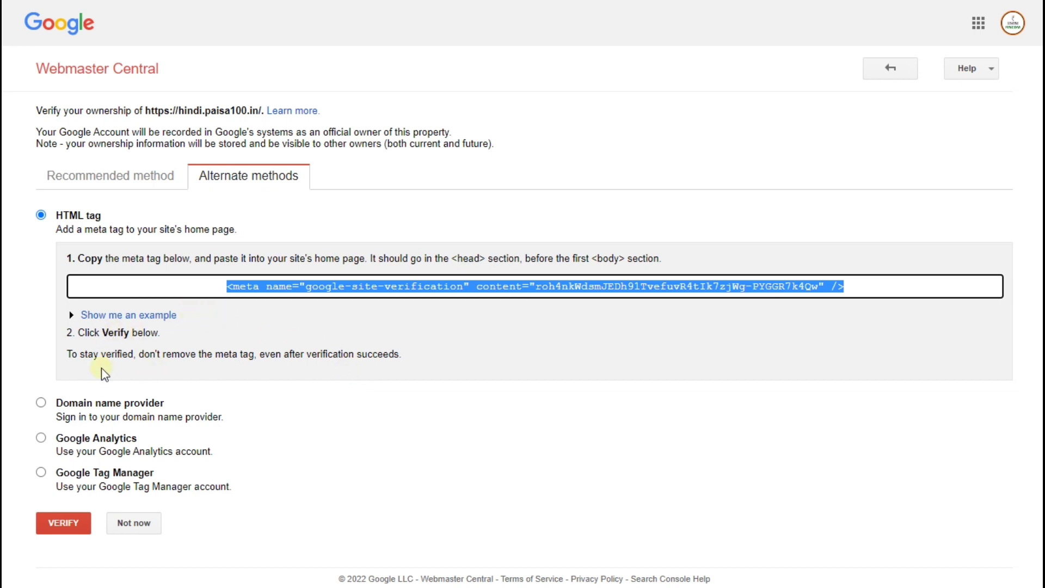
click(60, 523)
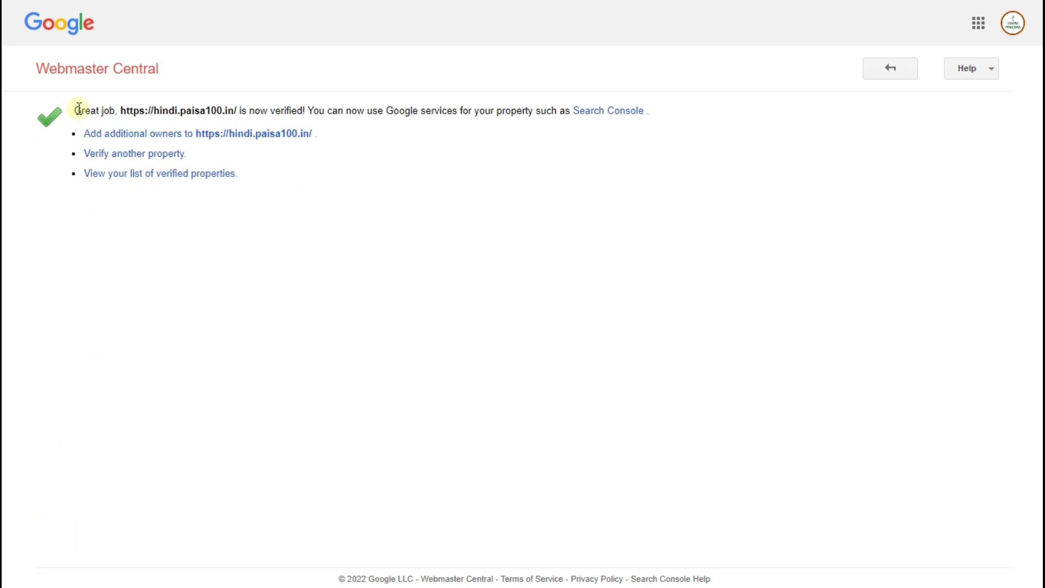
drag(75, 109, 306, 113)
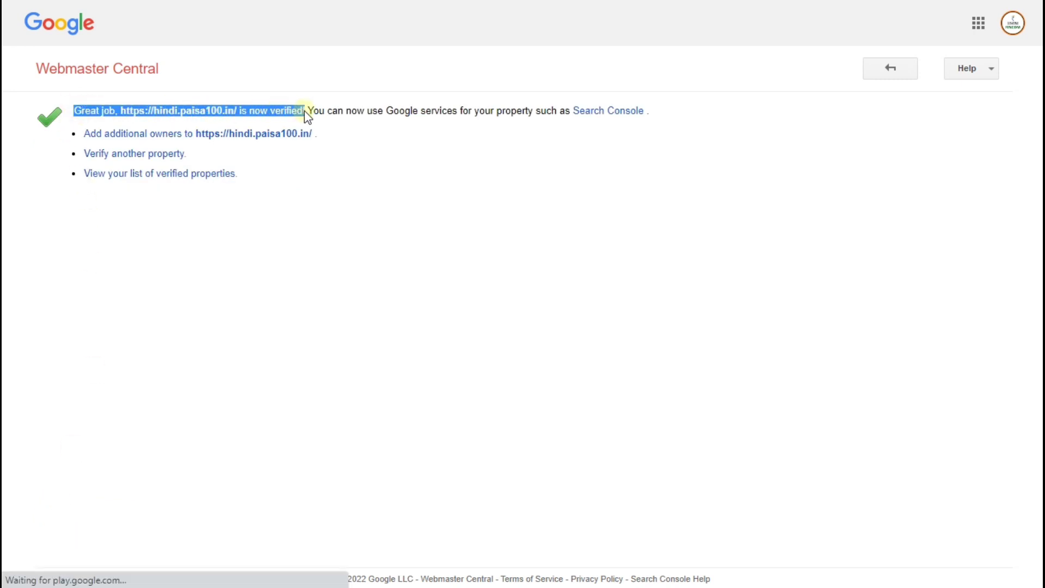
click(364, 145)
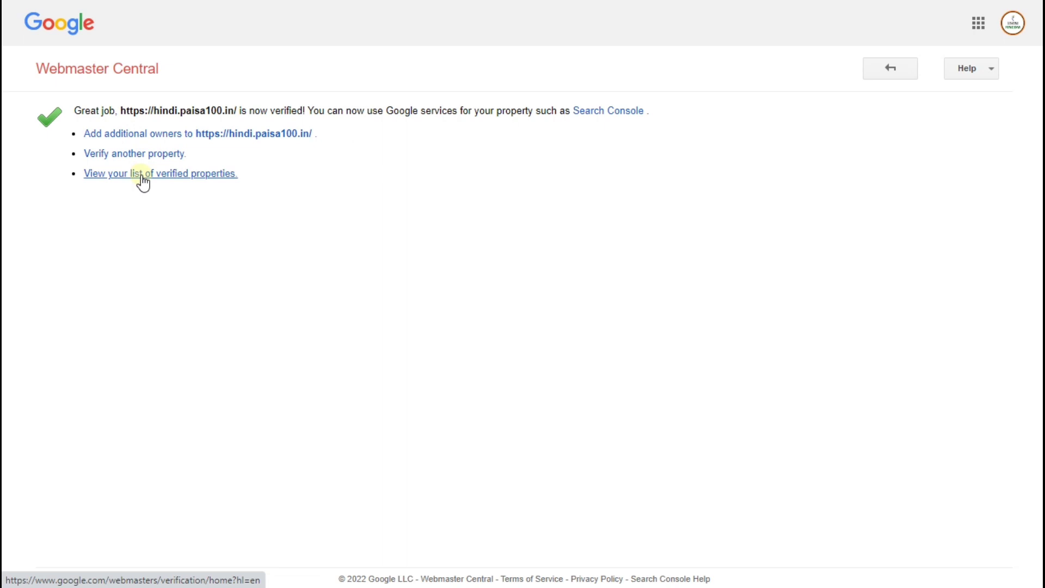
View the list of verified properties, and open the Google Search Console overview.
click(113, 183)
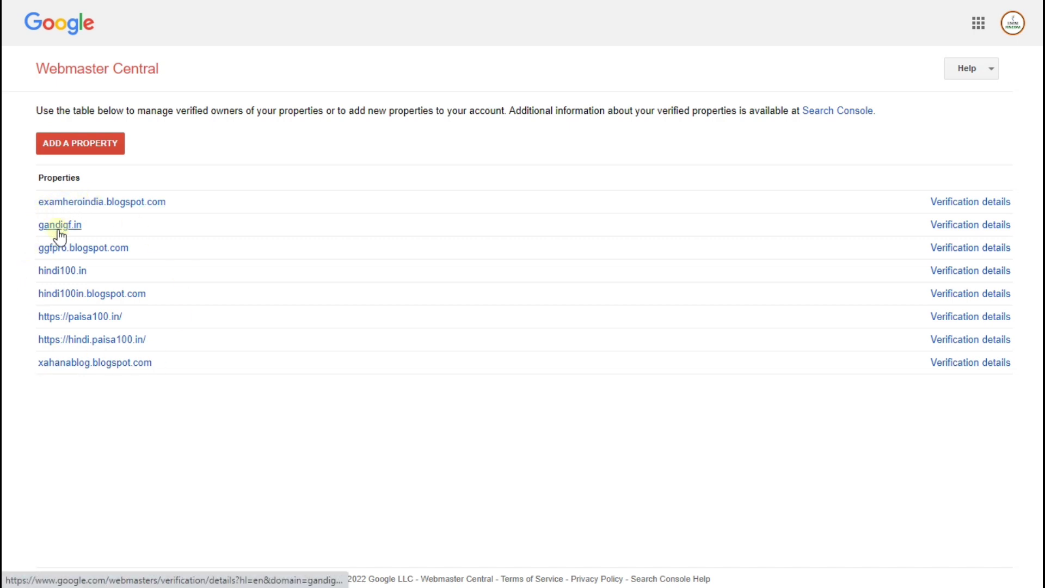
click(41, 38)
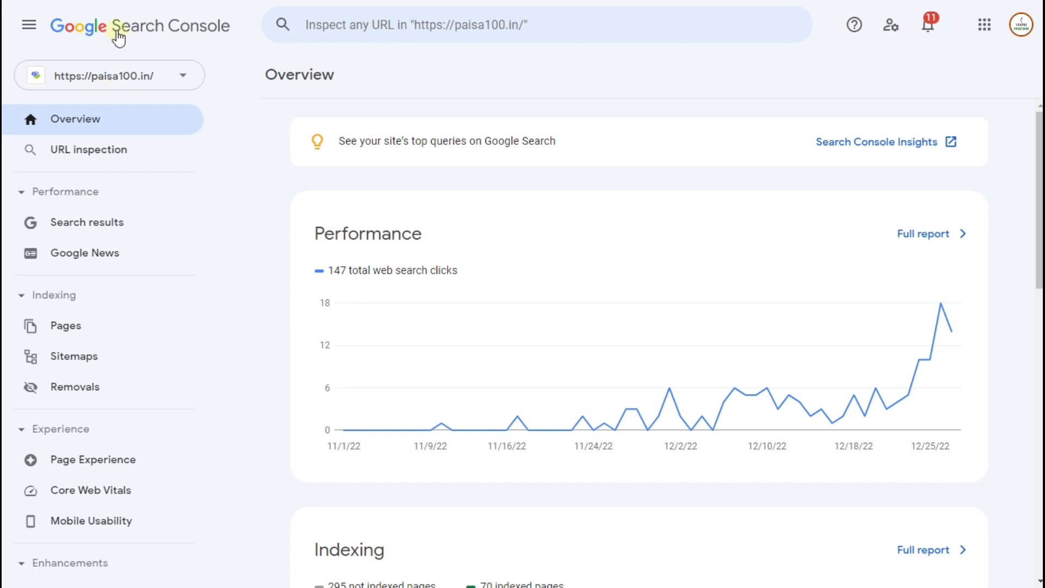
click(116, 33)
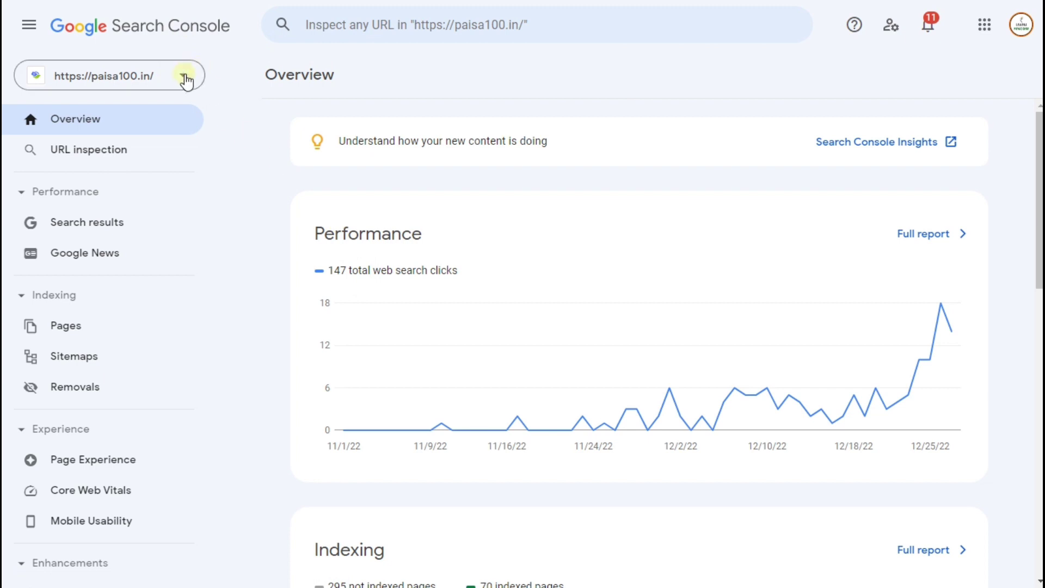
Leave full-screen view and start adding a new URL prefix property in Search Console.
click(182, 76)
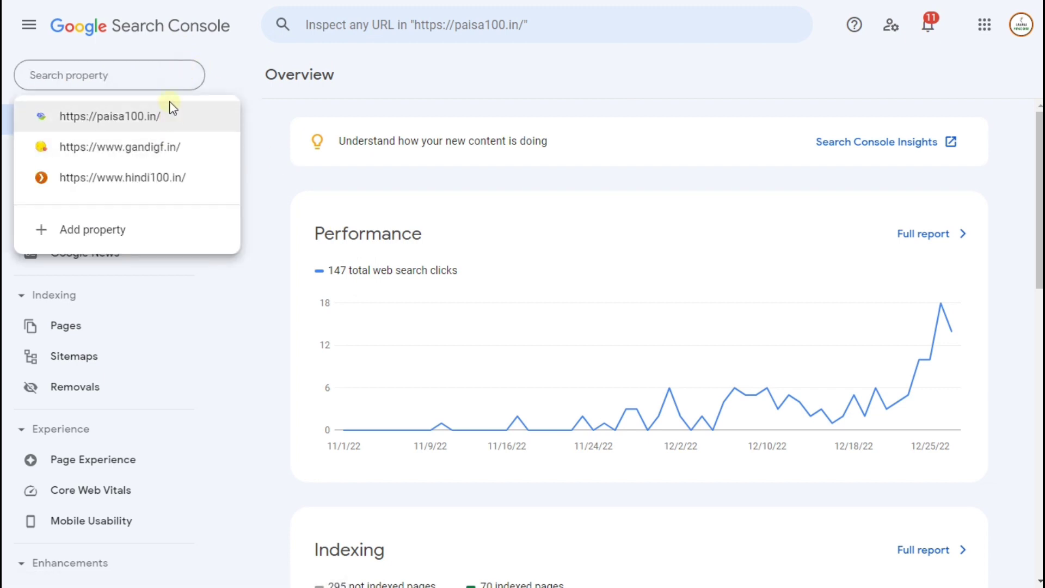
click(228, 82)
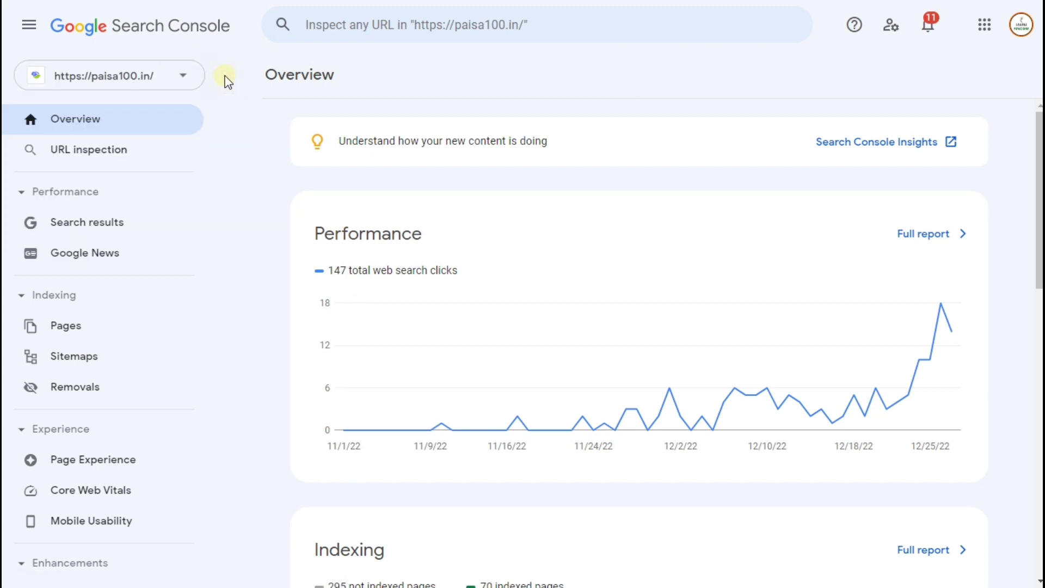
key(F11)
click(115, 152)
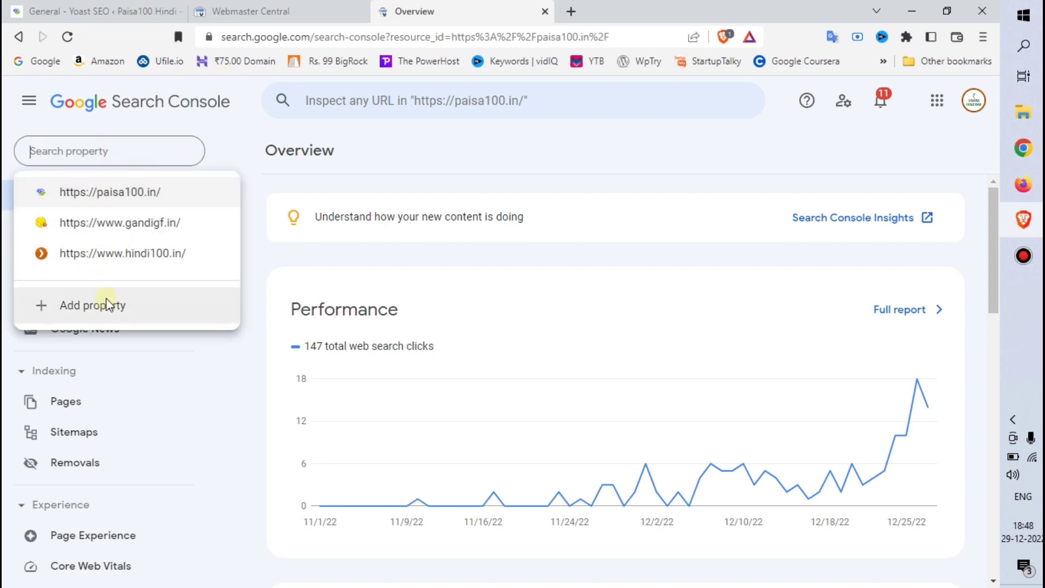
click(107, 305)
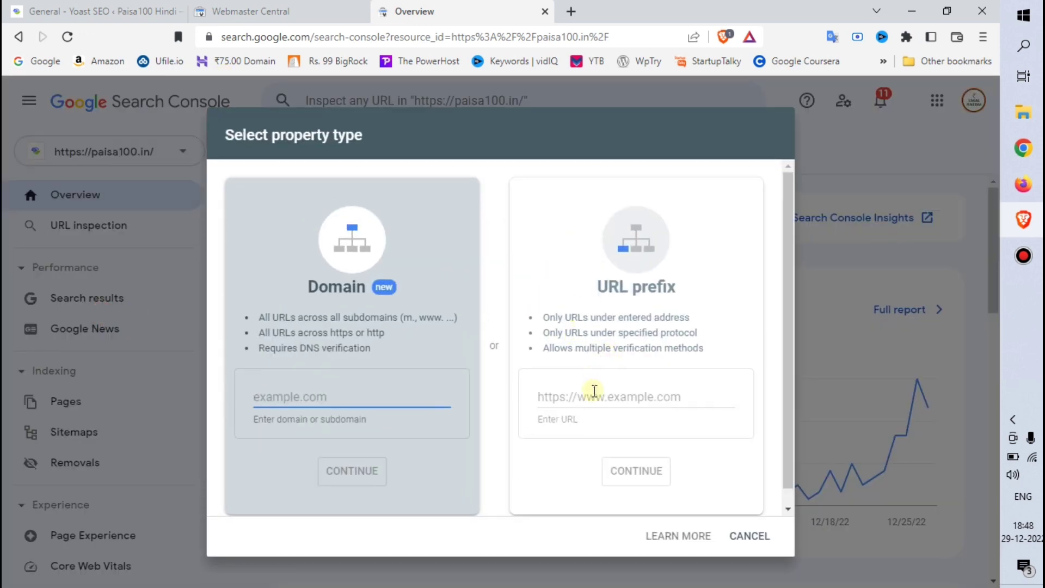
click(583, 390)
click(121, 20)
click(296, 37)
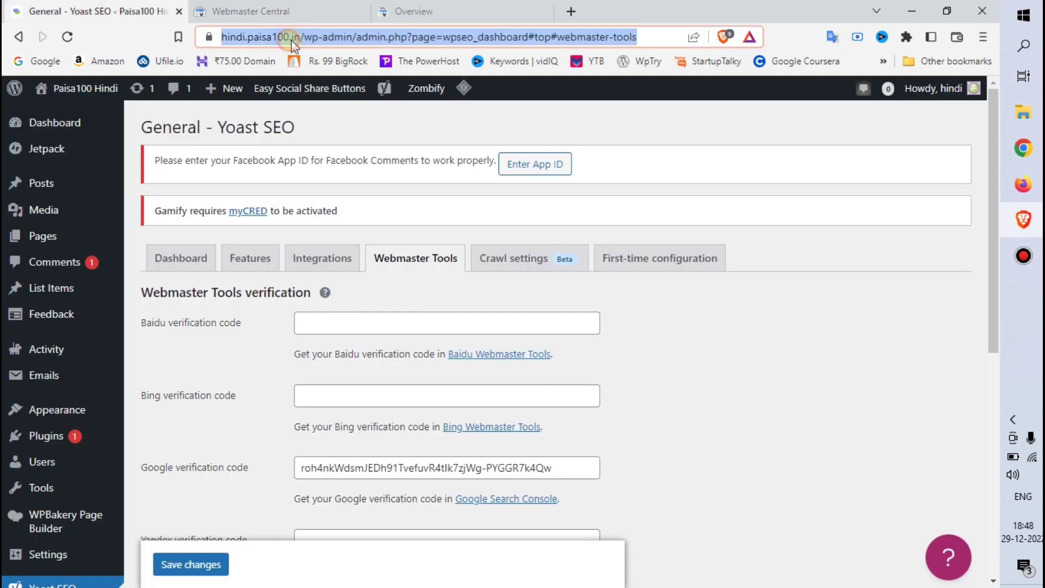
click(302, 38)
drag(334, 36, 227, 35)
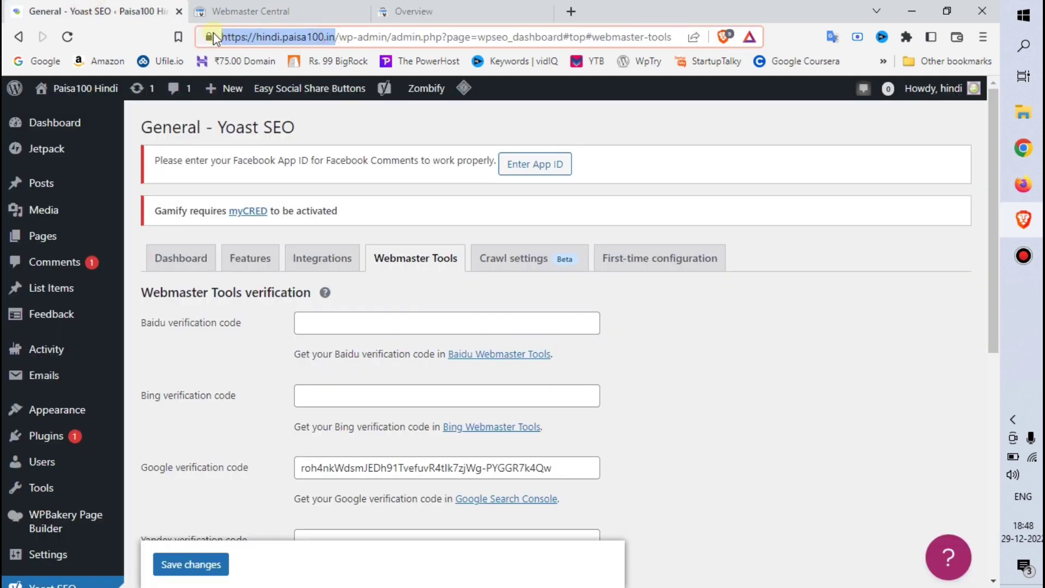
click(384, 8)
text(https://hindi.paisa100.in)
text(/)
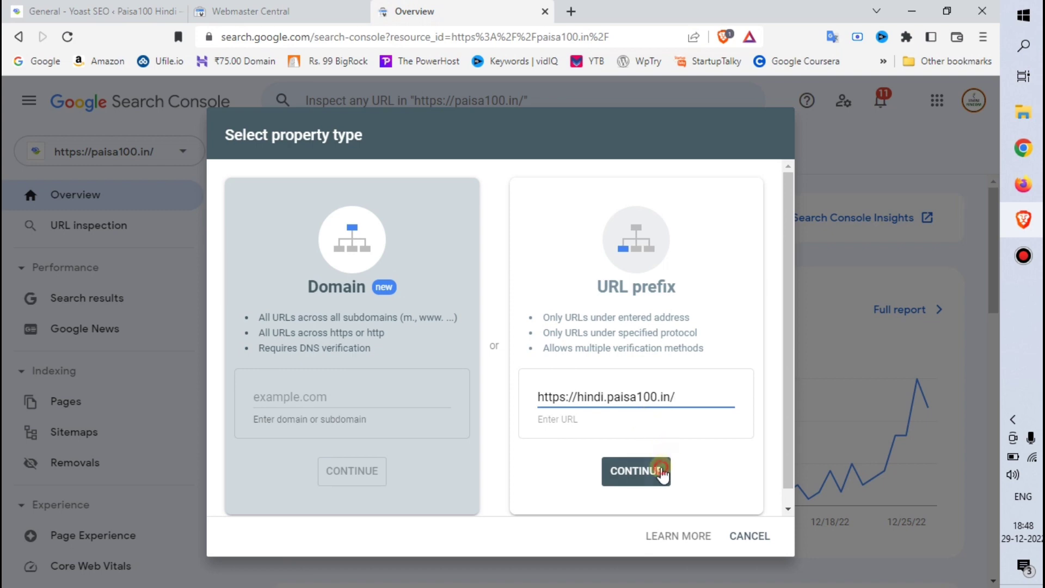
click(660, 472)
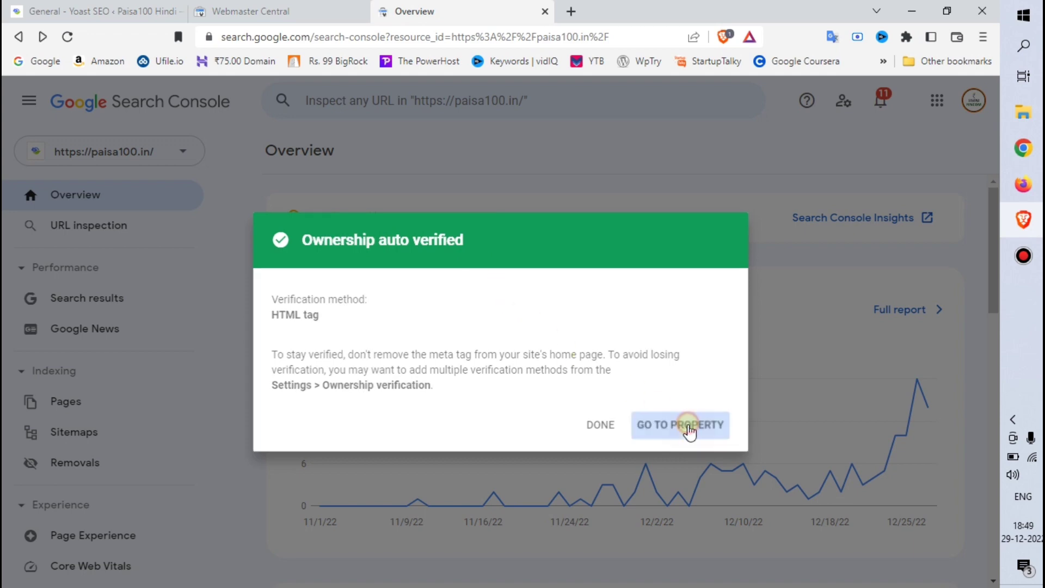
click(690, 427)
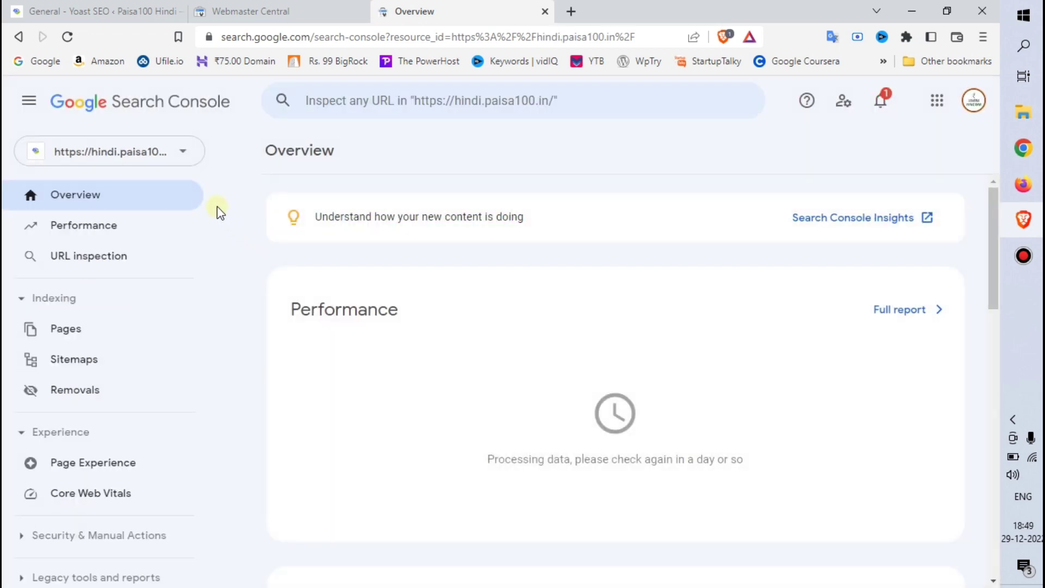
click(184, 155)
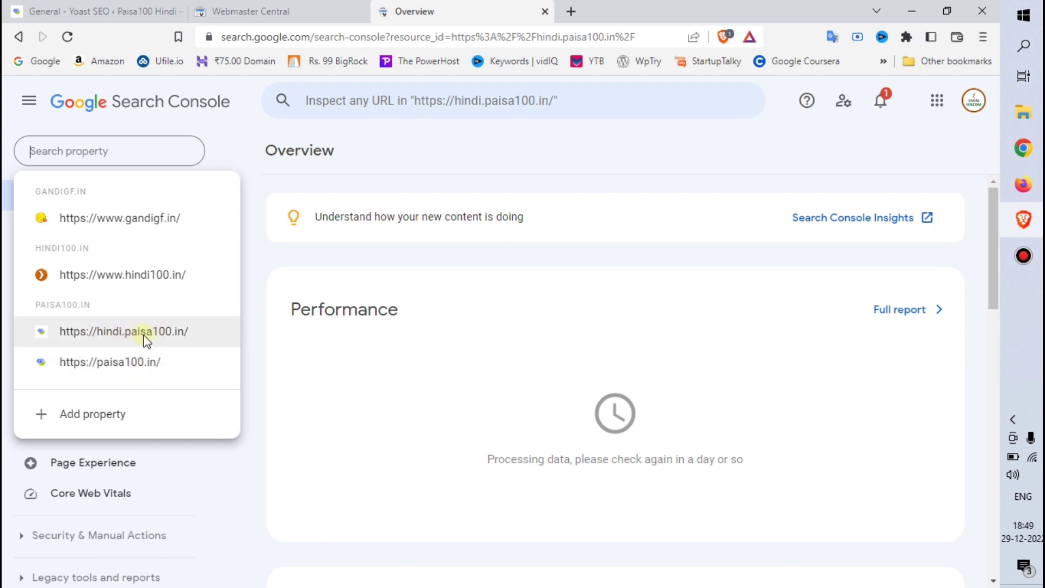
click(272, 259)
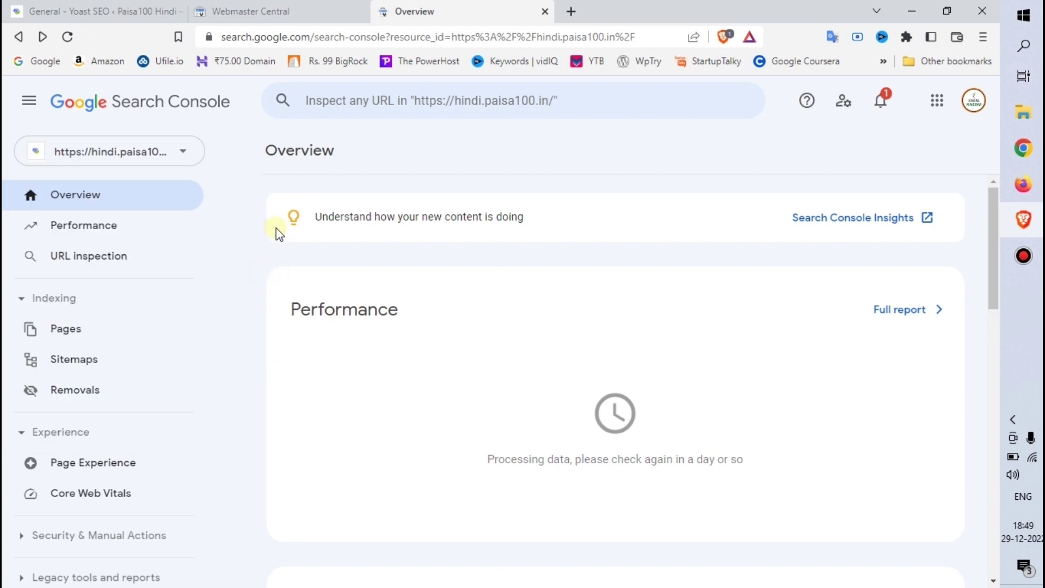
click(135, 366)
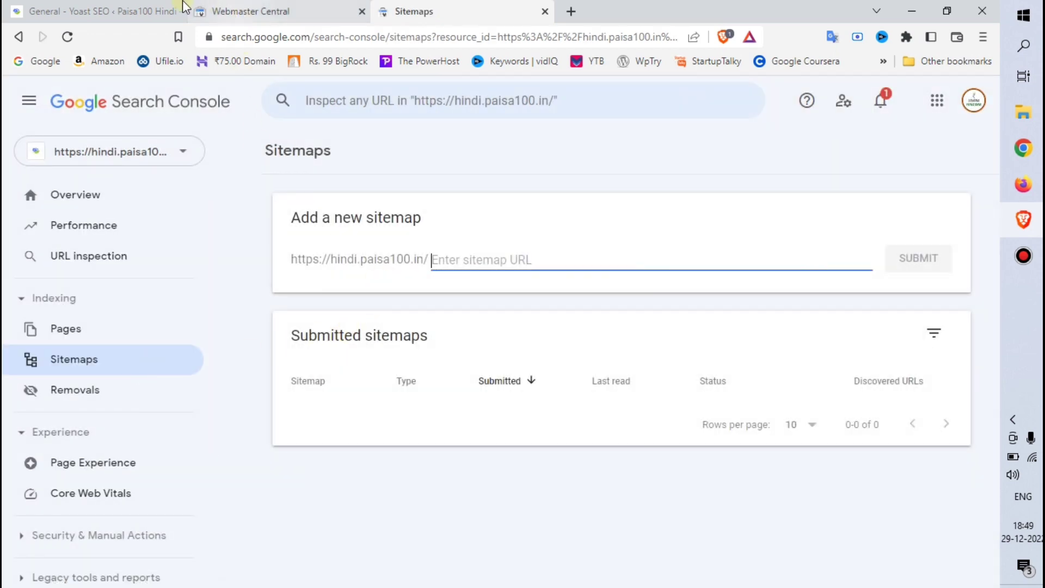
From the Yoast SEO admin page, open the live Paisa100 Hindi site in a new tab and switch to it.
click(87, 6)
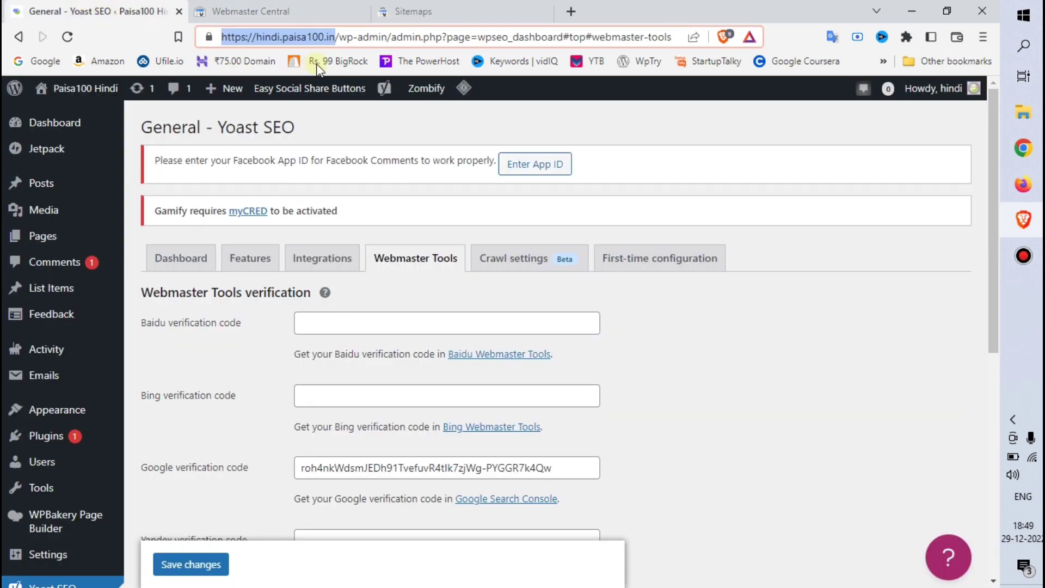
mouse_move(60, 90)
right_click(60, 115)
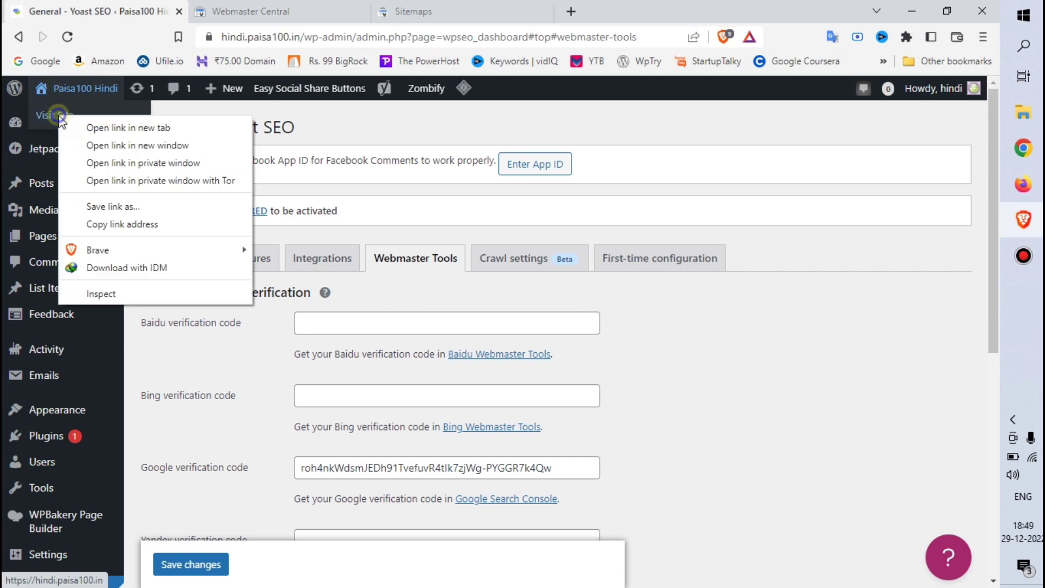
click(92, 130)
click(256, 11)
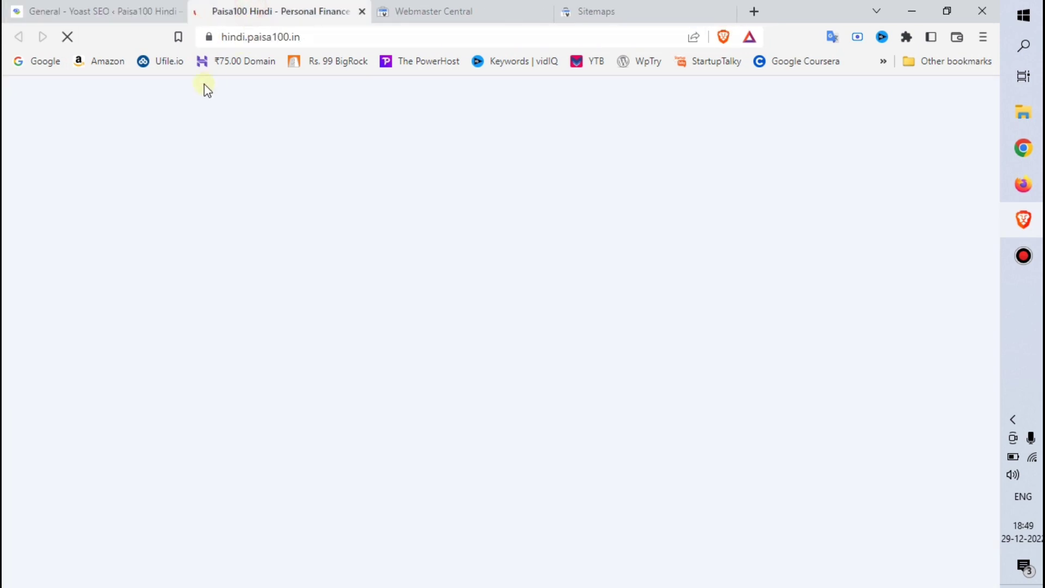
click(306, 37)
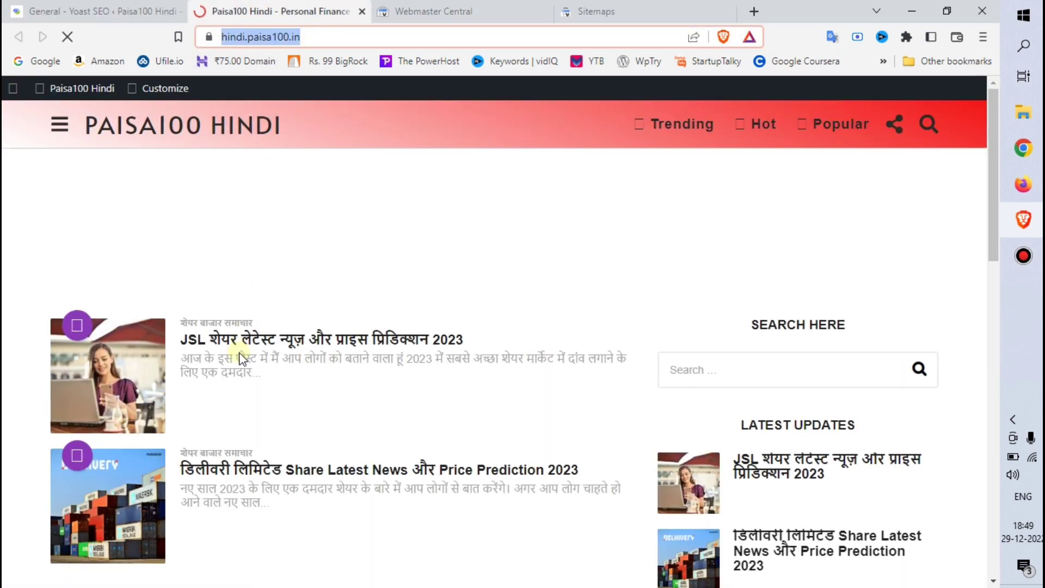
click(332, 37)
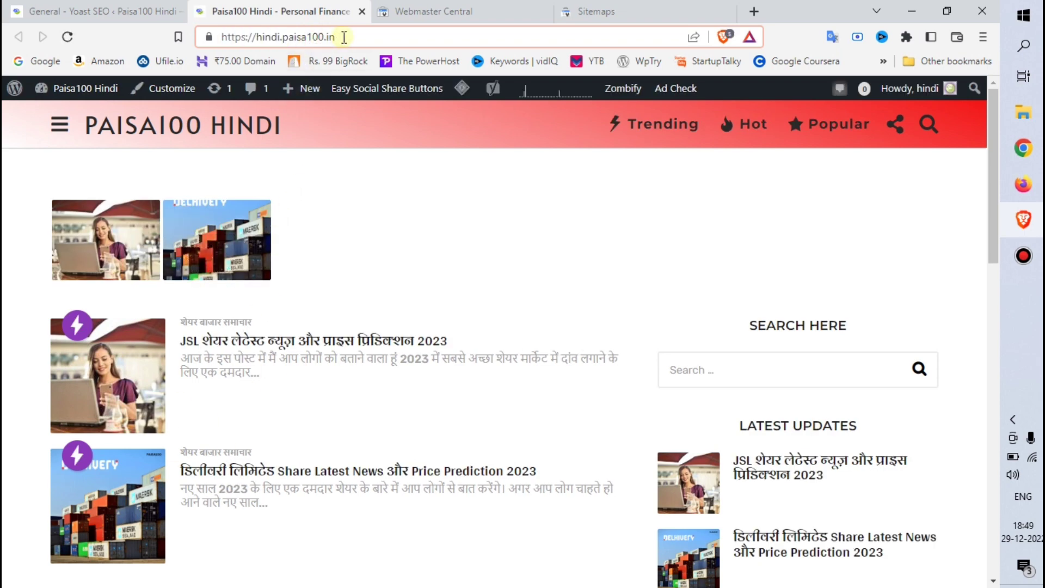
text(/sitempa)
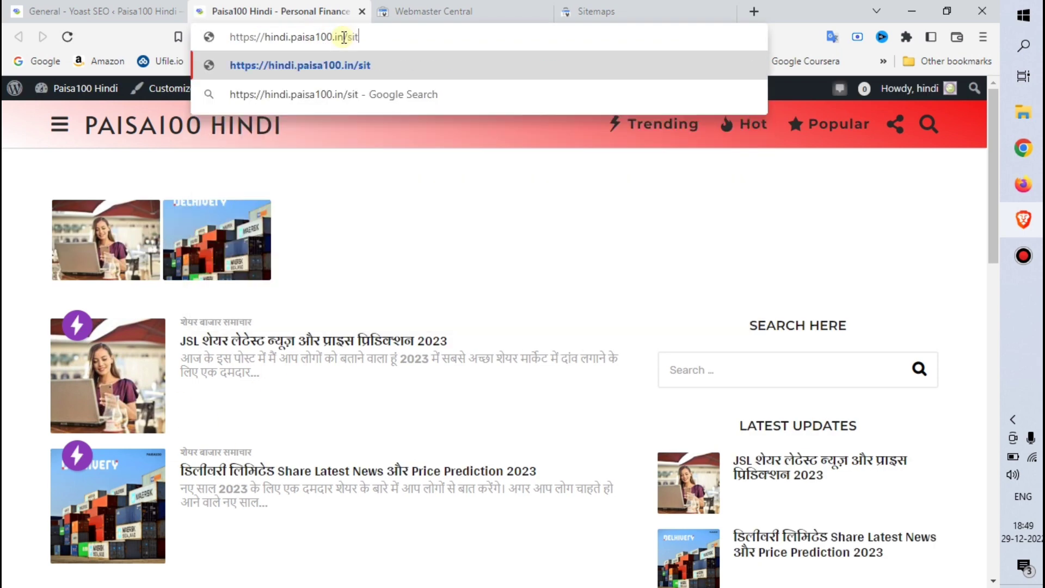
key(BackSpace)
key(BackSpace)
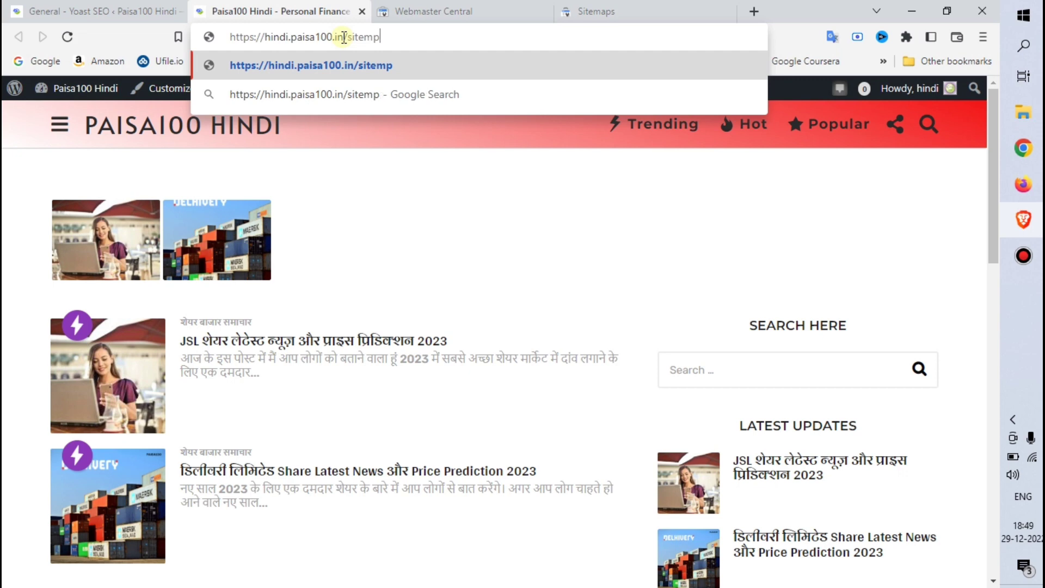
text(ap.xml)
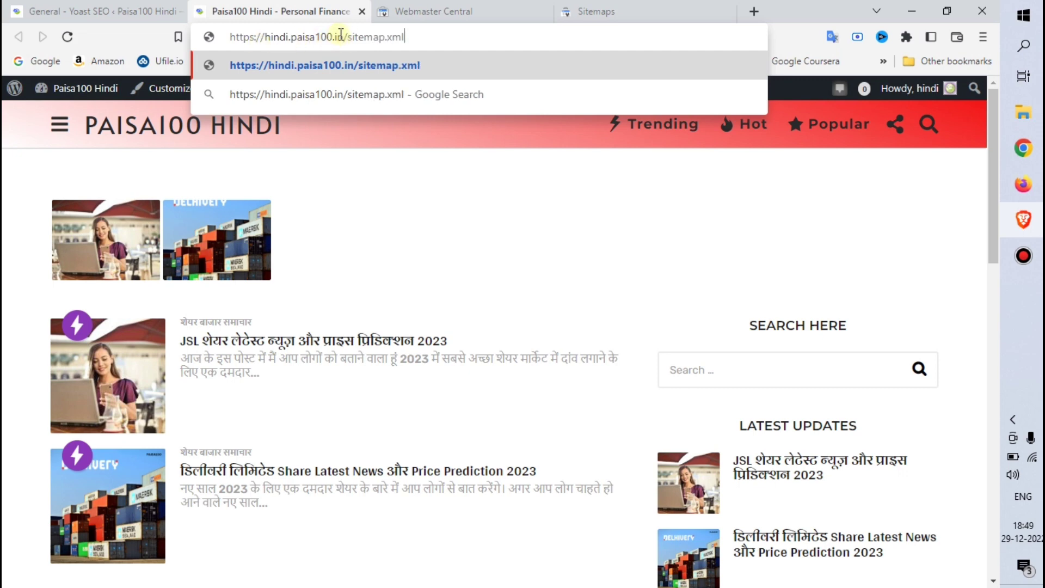
click(373, 36)
click(416, 66)
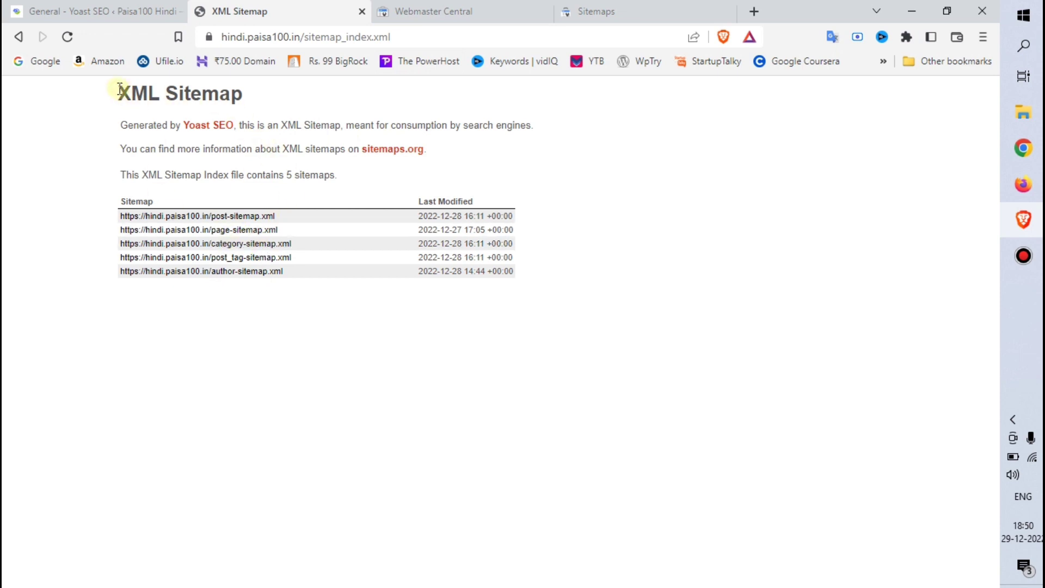
Review the XML Sitemap page's heading, its generator note, and the table of individual sitemaps.
drag(119, 89, 250, 93)
click(269, 108)
drag(121, 124, 233, 125)
drag(114, 203, 302, 319)
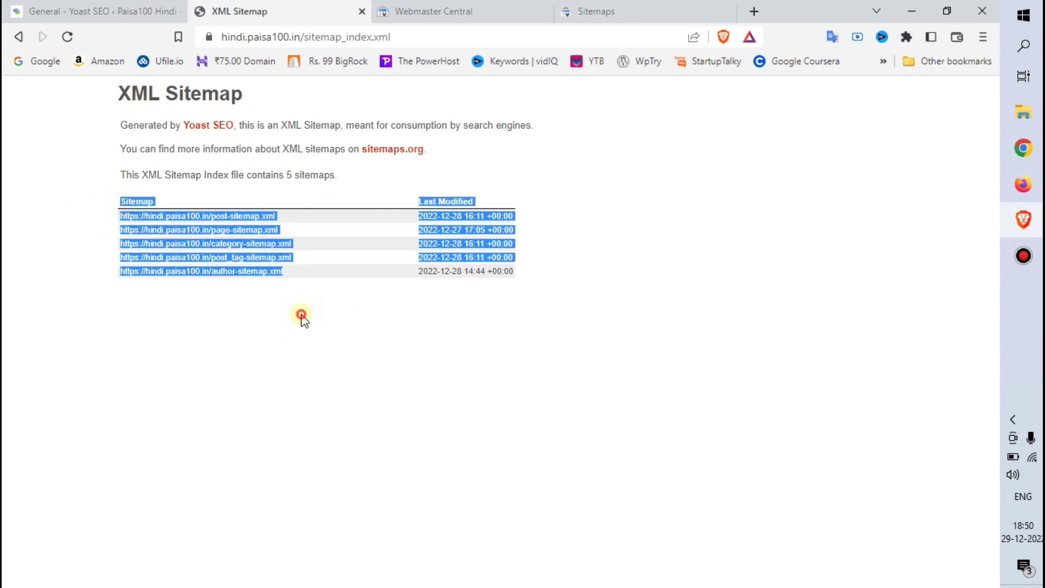
click(303, 318)
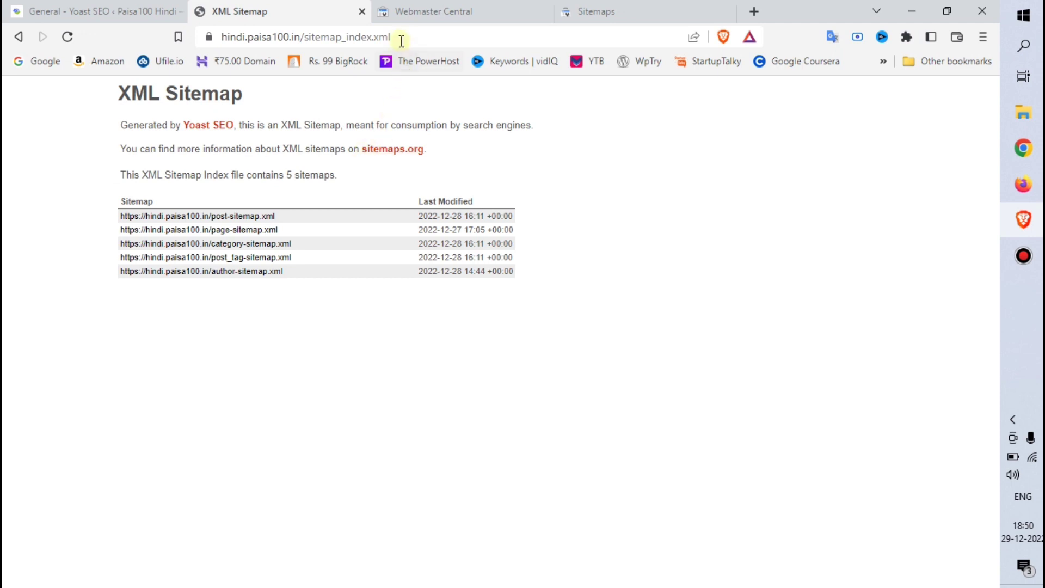
Submit sitemap.xml as a new sitemap for hindi.paisa100.in in Search Console and dismiss the confirmation.
click(598, 11)
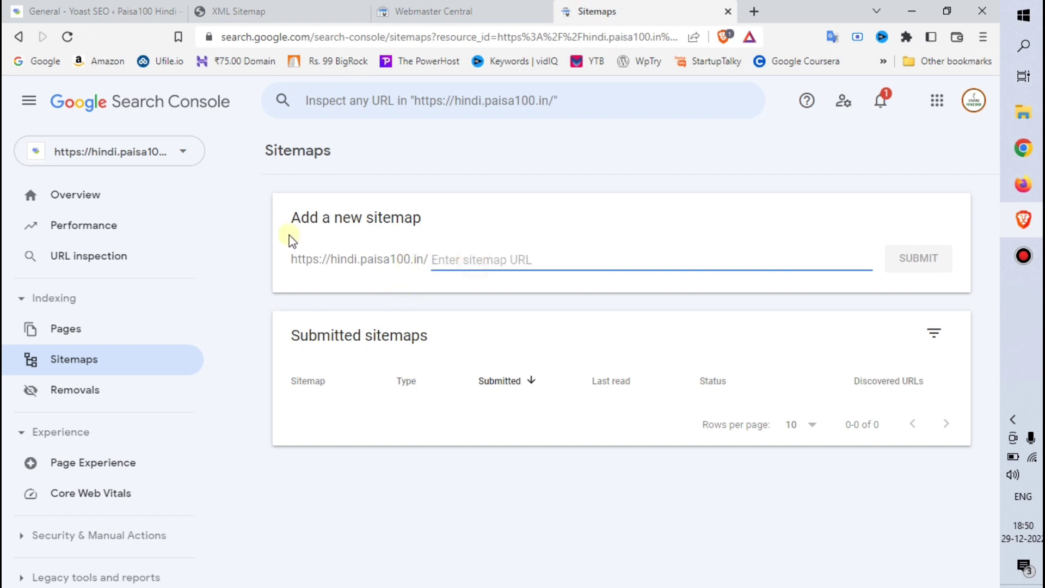
text(s)
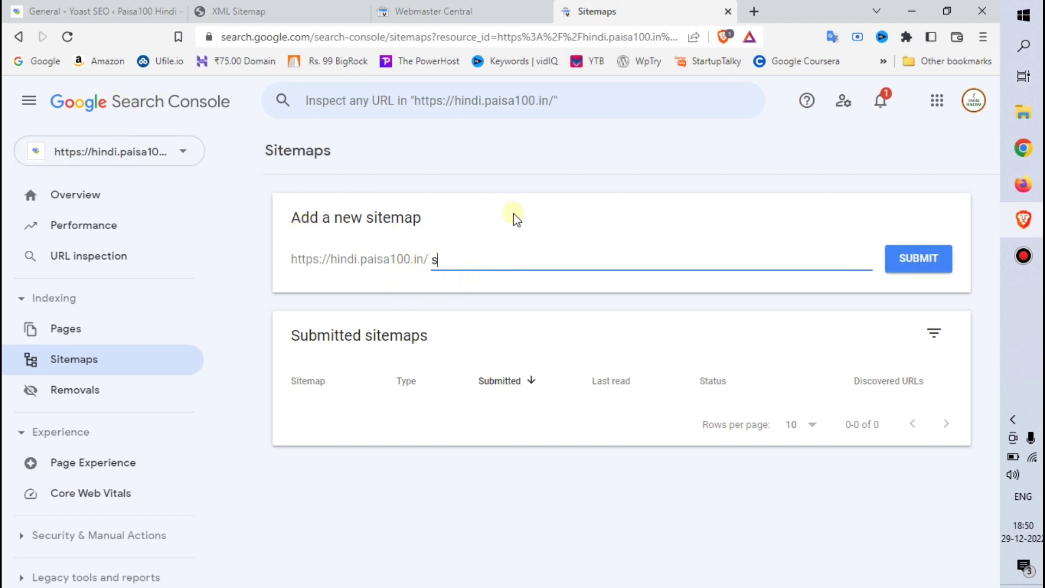
text(itemap.xml)
click(920, 258)
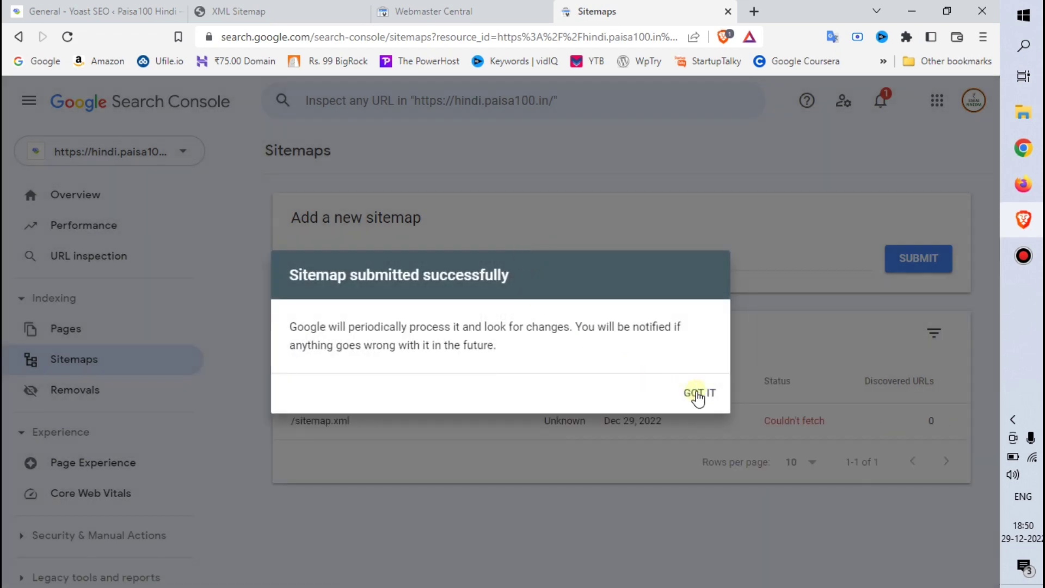
click(713, 393)
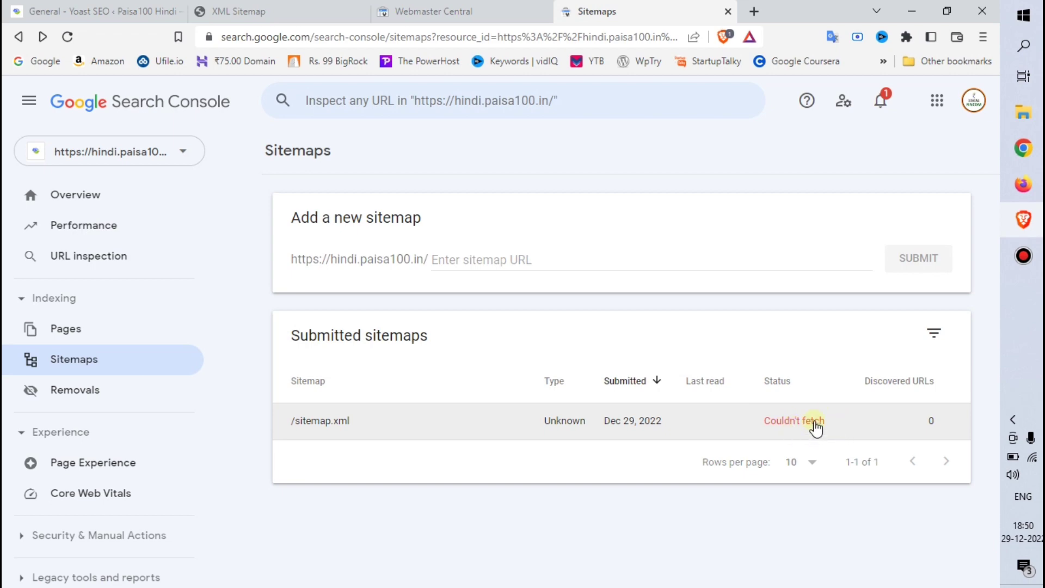
Close the Webmaster Central page and copy /sitemap_index.xml from the address of the XML Sitemap page.
click(445, 12)
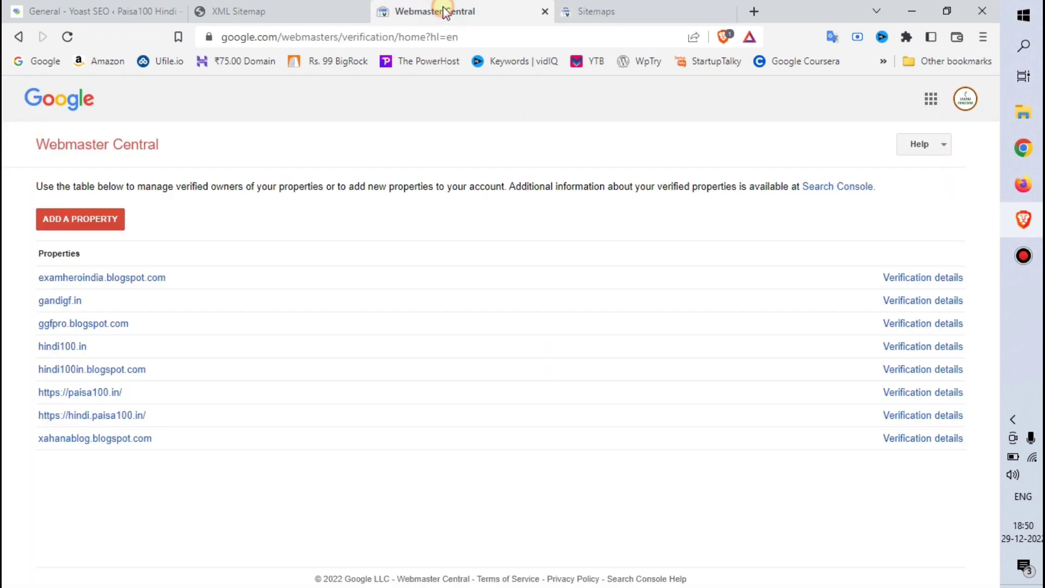
click(545, 12)
click(325, 12)
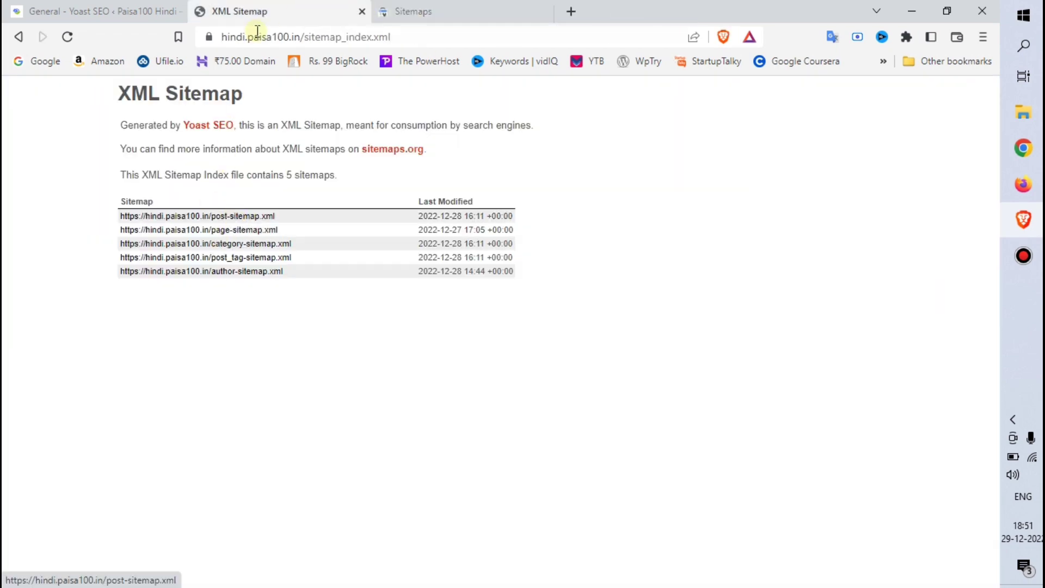
drag(299, 36, 398, 43)
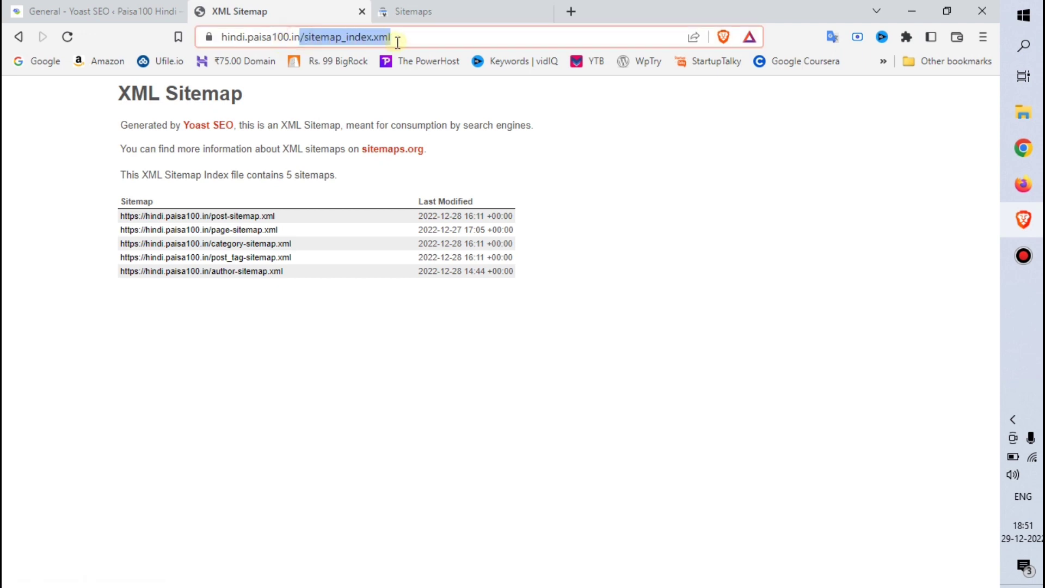
key(ctrl+c)
Paste the copied path as a new sitemap, remove its leading slash, submit sitemap_index.xml, and dismiss the confirmation.
click(425, 12)
click(452, 264)
key(ctrl+v)
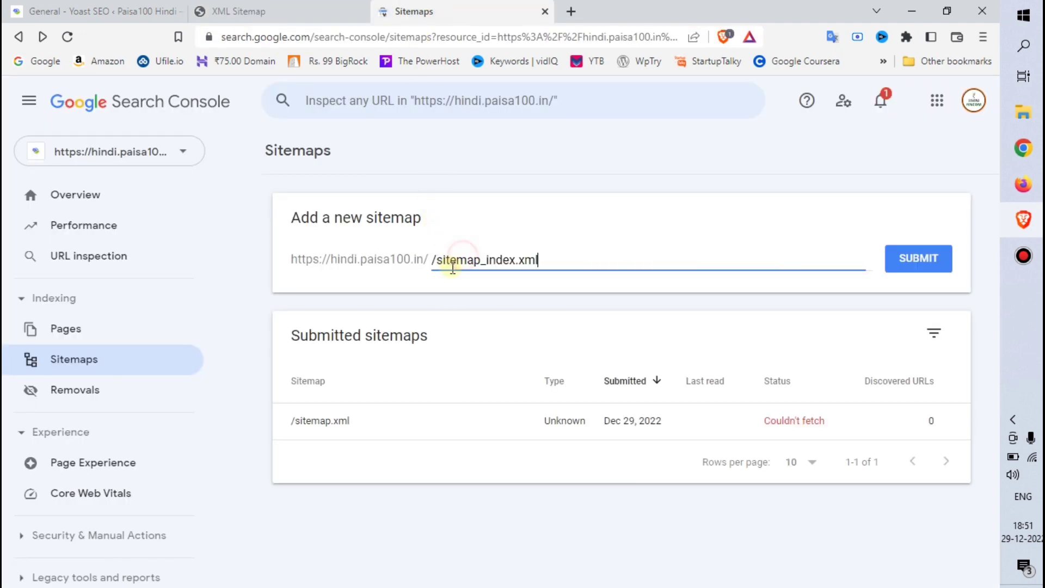
click(438, 259)
key(BackSpace)
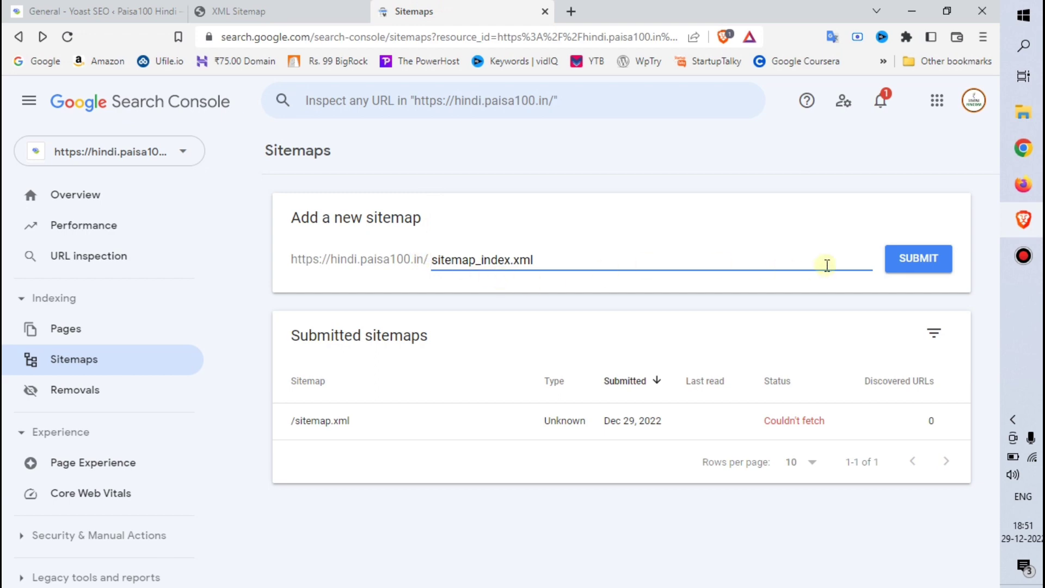
click(919, 258)
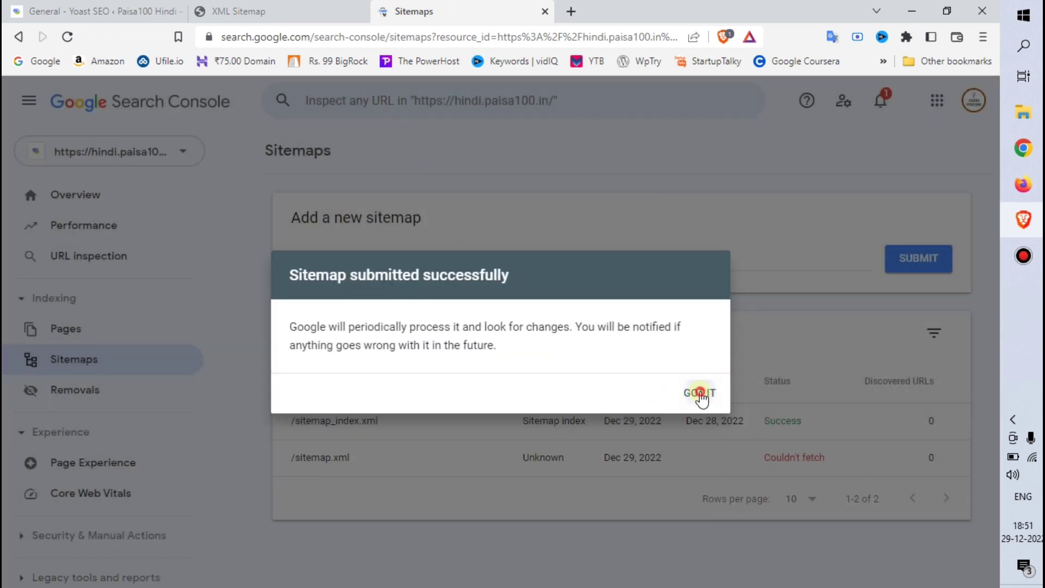
click(699, 393)
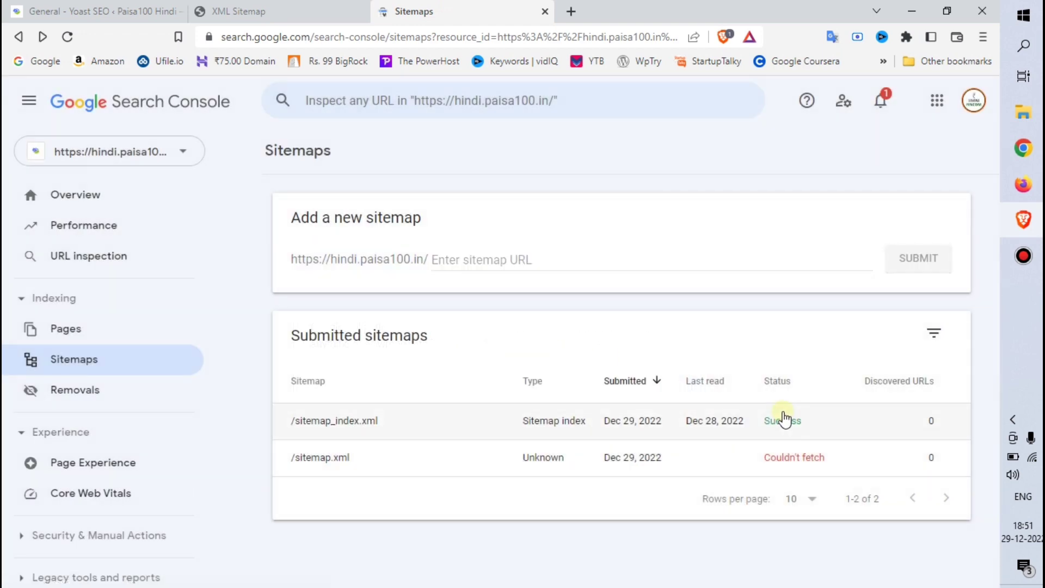
Open post-sitemap.xml from the sitemap index in a new tab and copy its file name from the address.
click(257, 9)
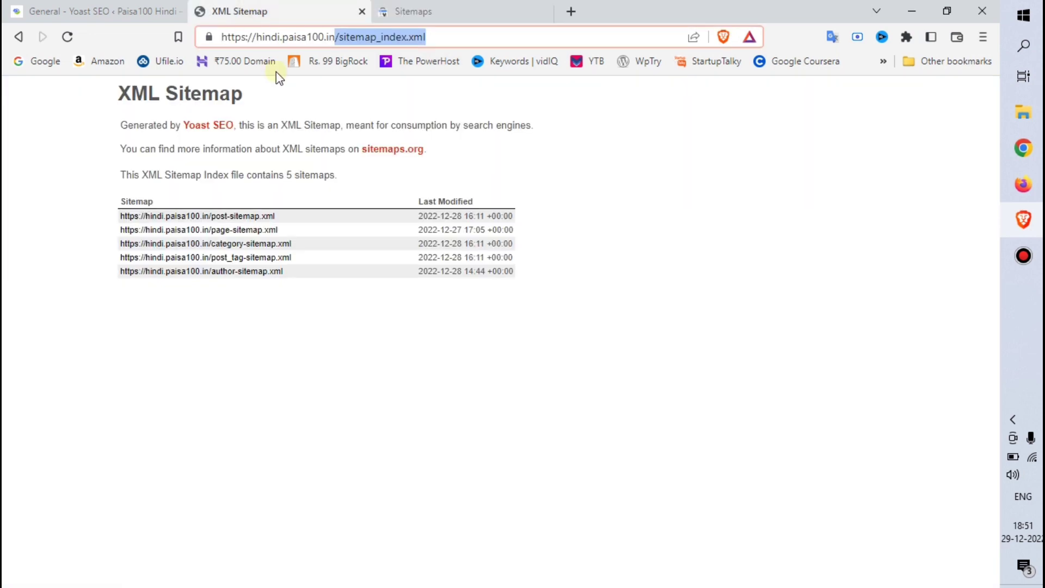
right_click(225, 217)
click(240, 227)
click(417, 12)
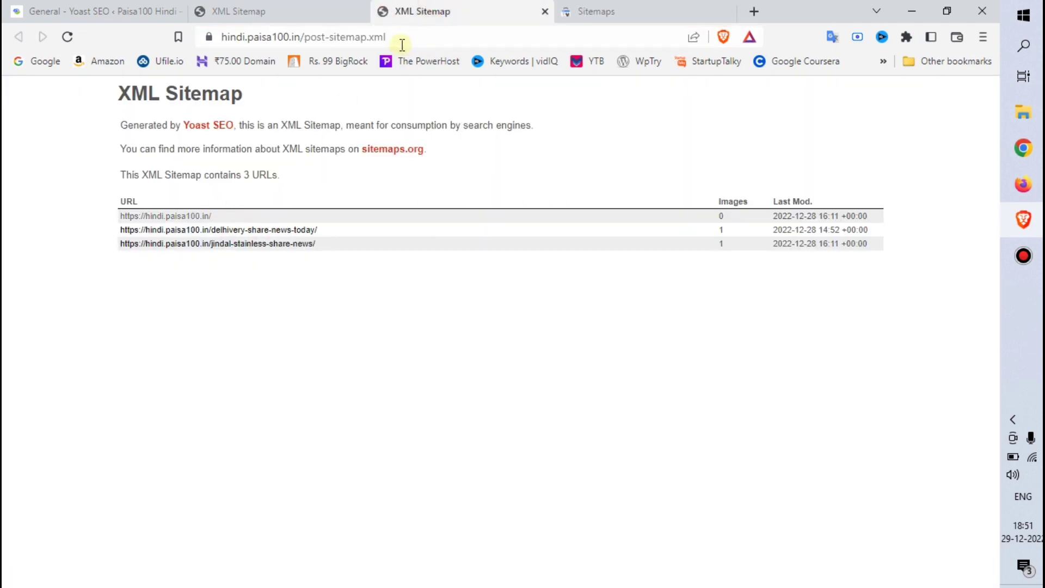
drag(398, 37, 327, 37)
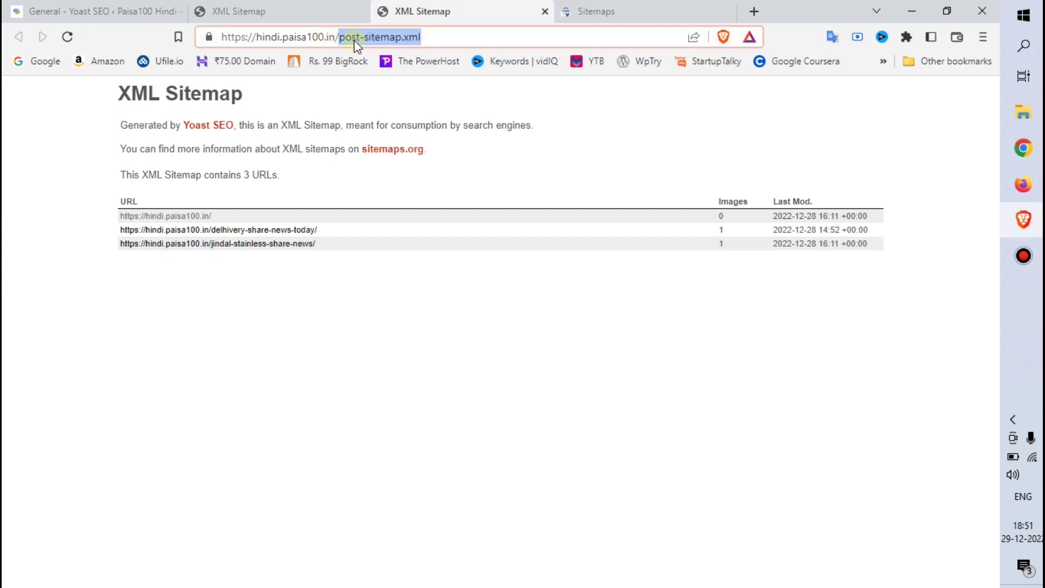
Submit post-sitemap.xml as a new sitemap in Search Console and close the post sitemap's tab.
click(640, 8)
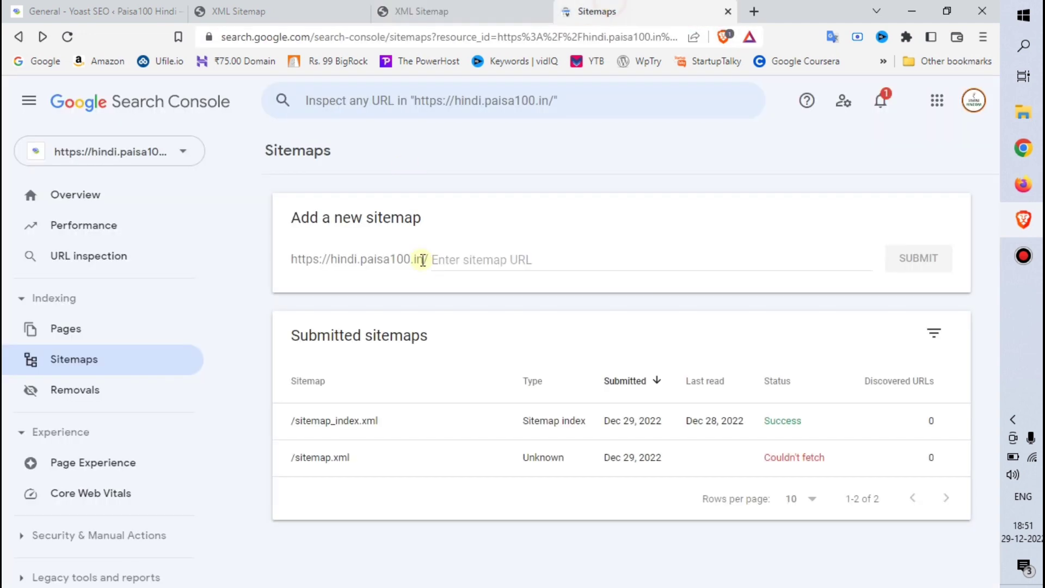
click(473, 264)
key(ctrl+v)
click(918, 257)
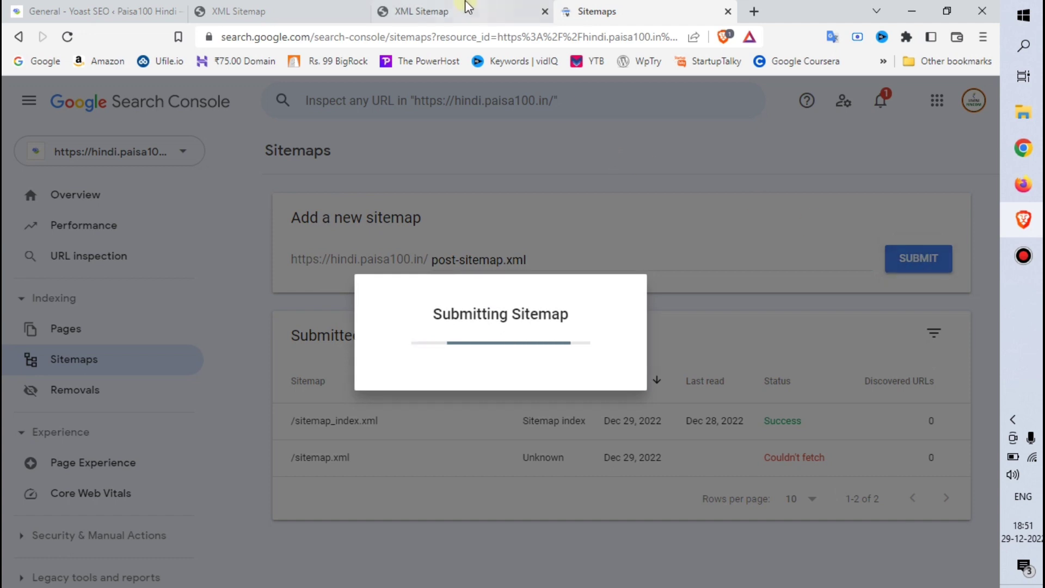
click(467, 11)
click(544, 11)
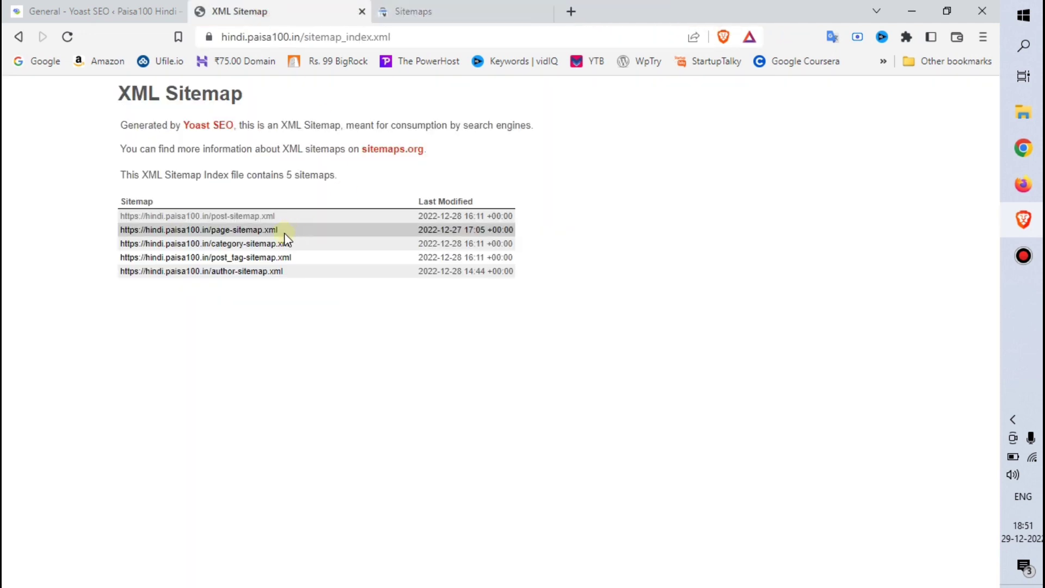
Open the page, category, post_tag and author sitemaps from the sitemap index, each in its own new tab.
right_click(252, 231)
click(270, 244)
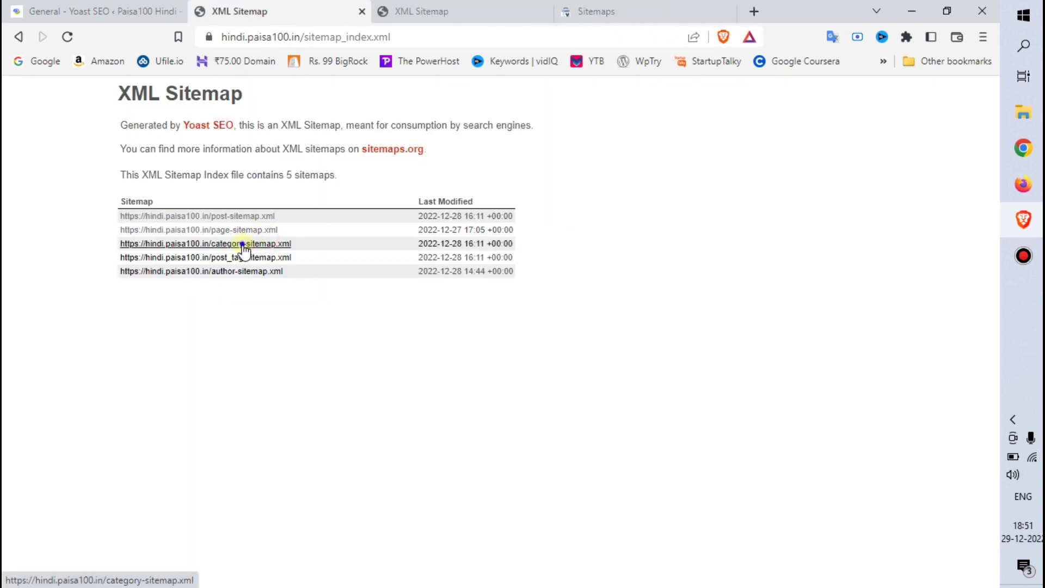
right_click(246, 248)
click(268, 257)
right_click(254, 260)
click(272, 270)
right_click(254, 272)
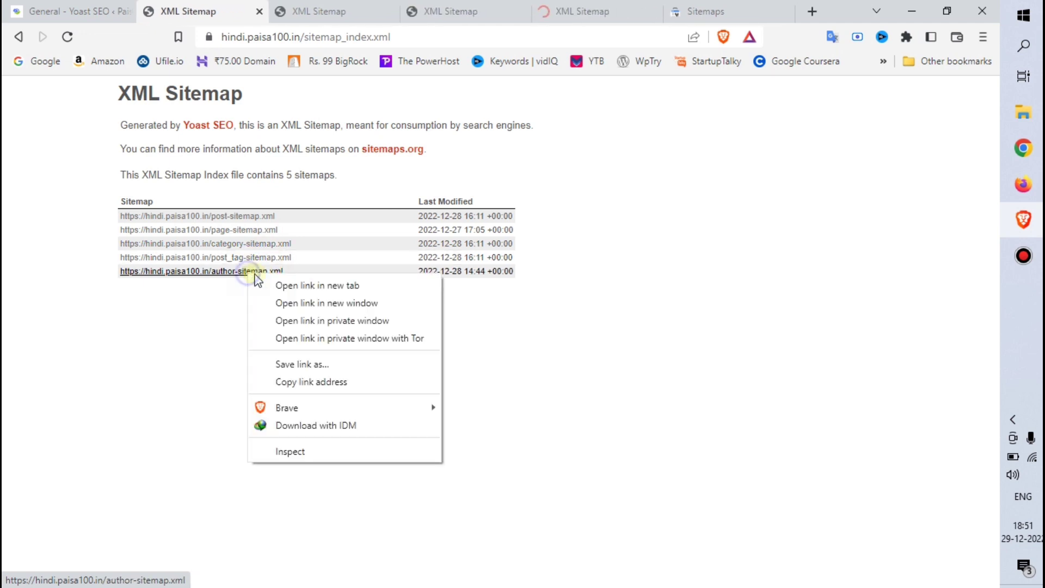
click(283, 286)
Switch to the author sitemap's tab and copy author-sitemap.xml from its address.
click(604, 11)
click(454, 36)
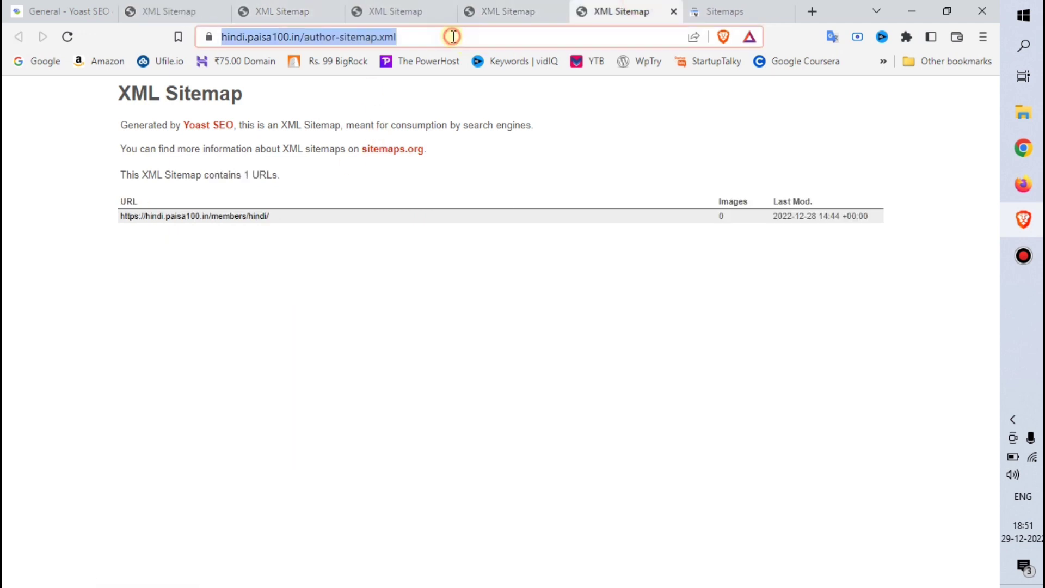
drag(472, 37, 346, 44)
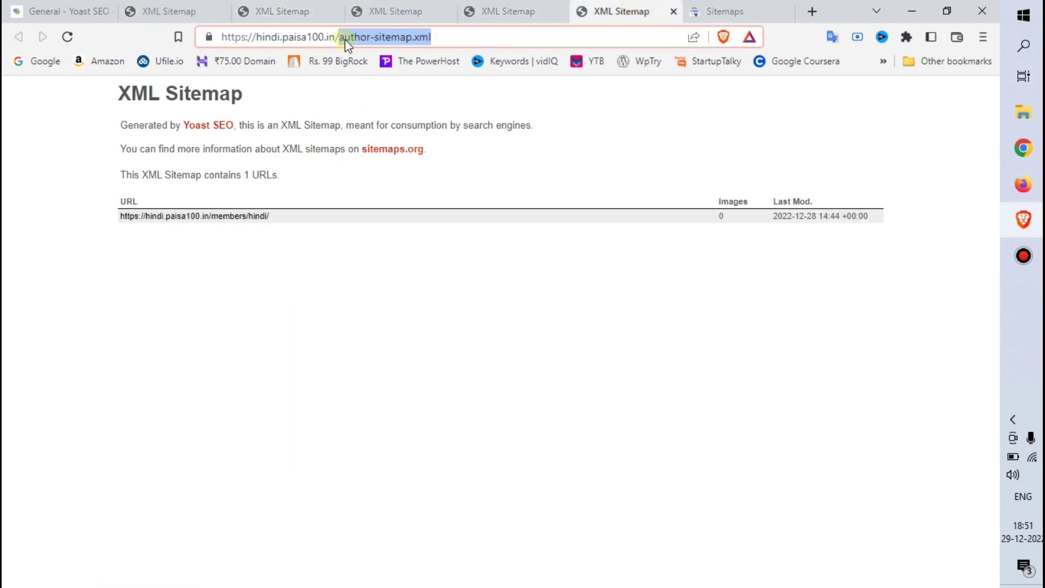
Dismiss the previous submission's confirmation, submit author-sitemap.xml as a new sitemap in Search Console, and close the author sitemap's tab.
click(714, 9)
click(696, 389)
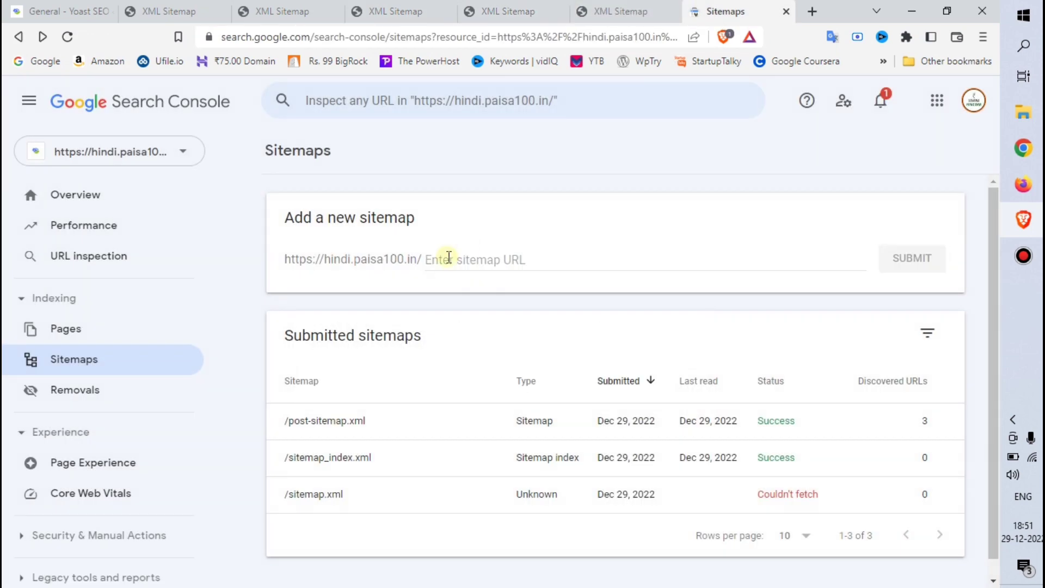
click(448, 257)
key(ctrl+v)
click(896, 256)
click(608, 12)
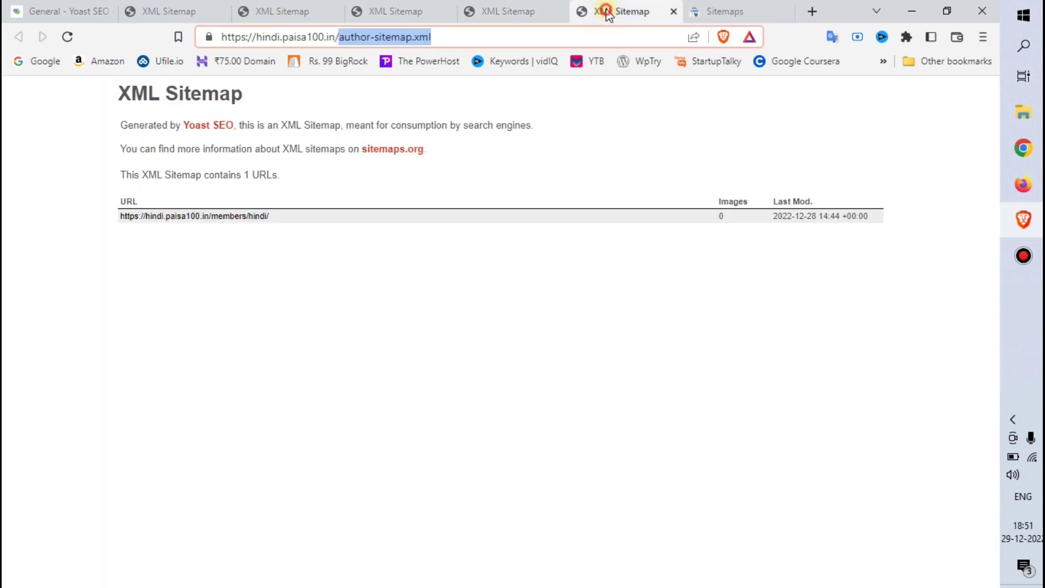
click(673, 12)
Switch to the post_tag sitemap's tab and copy post_tag-sitemap.xml from its address.
click(509, 11)
click(506, 37)
drag(531, 37, 342, 42)
key(ctrl+c)
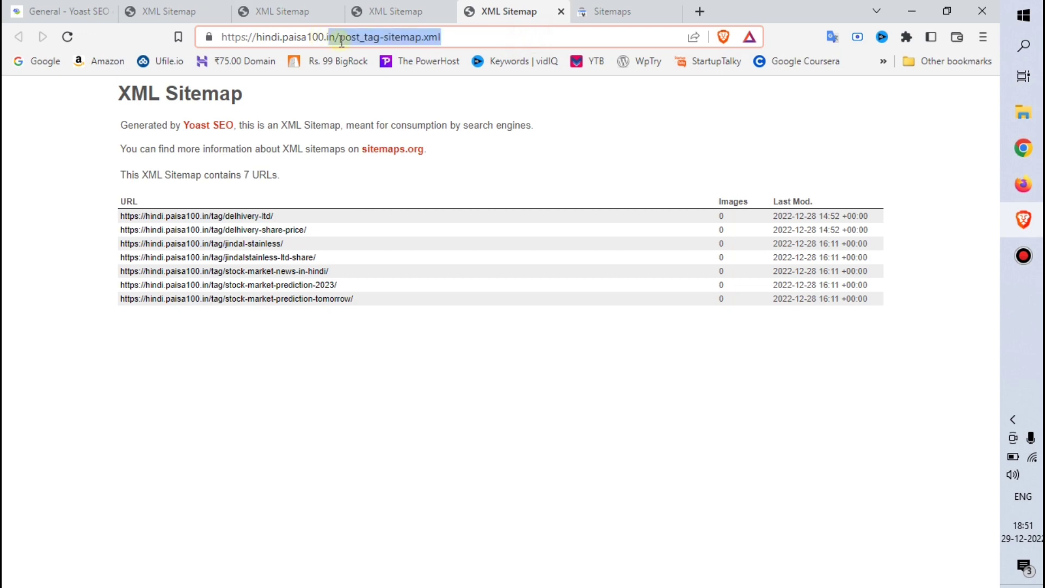
Submit post_tag-sitemap.xml as a new sitemap in Search Console, dismissing the confirmations, and close the post_tag sitemap's tab.
click(612, 11)
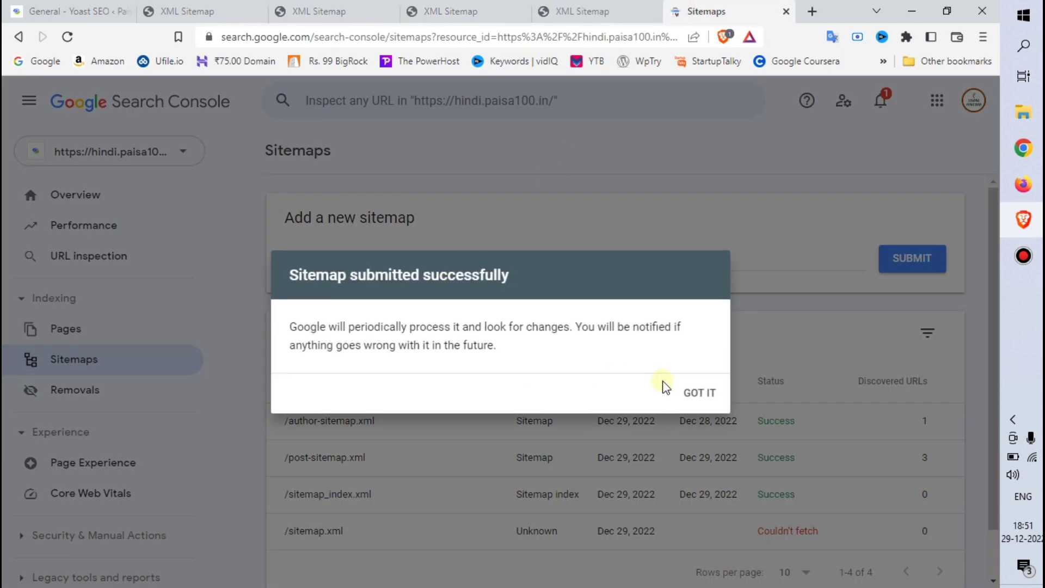
click(680, 389)
click(494, 259)
key(ctrl+v)
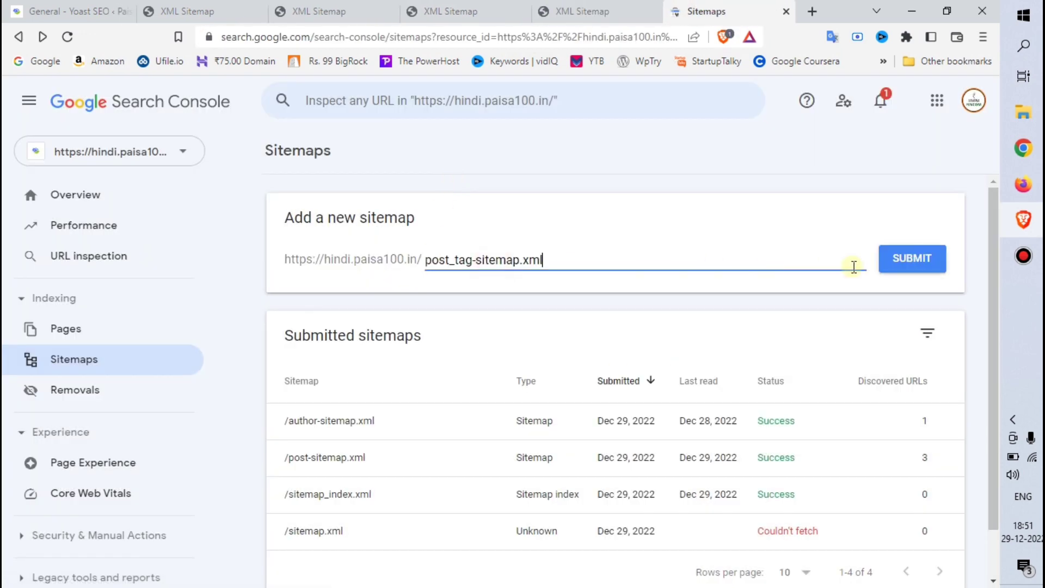
click(919, 259)
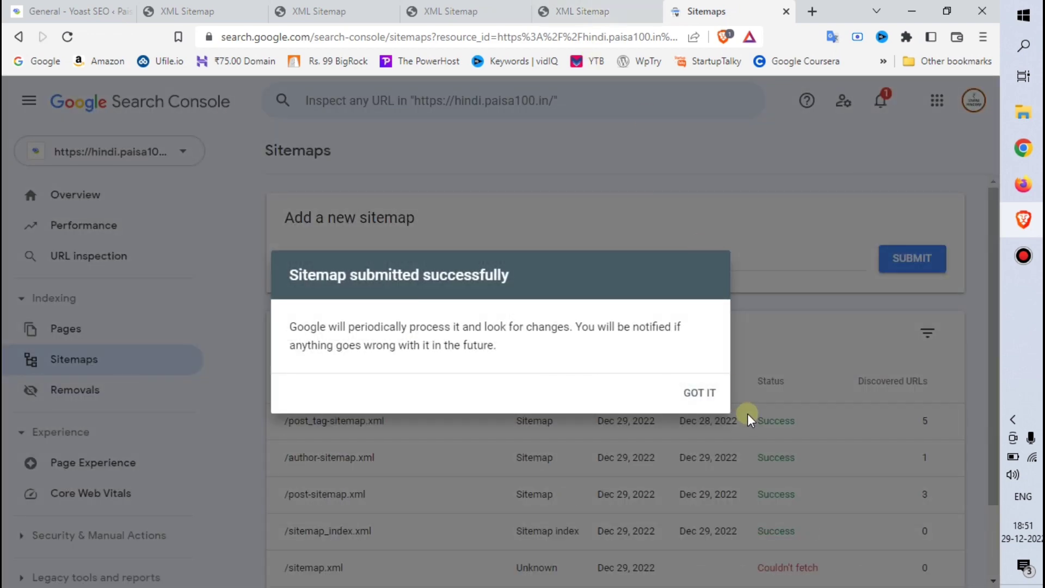
click(700, 392)
click(574, 11)
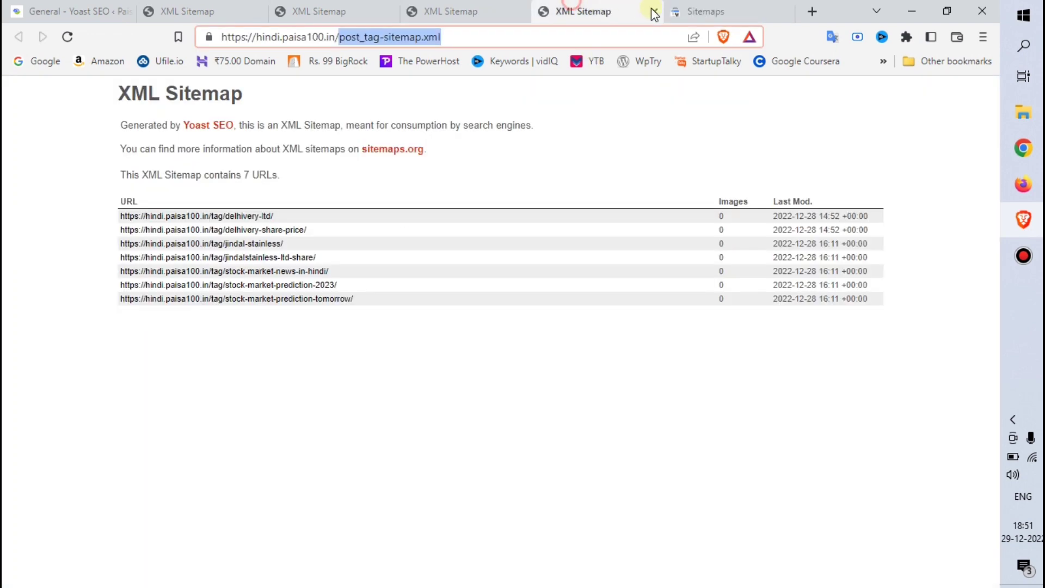
key(ctrl+w)
Switch to the category sitemap's tab and copy category-sitemap.xml from its address.
click(460, 11)
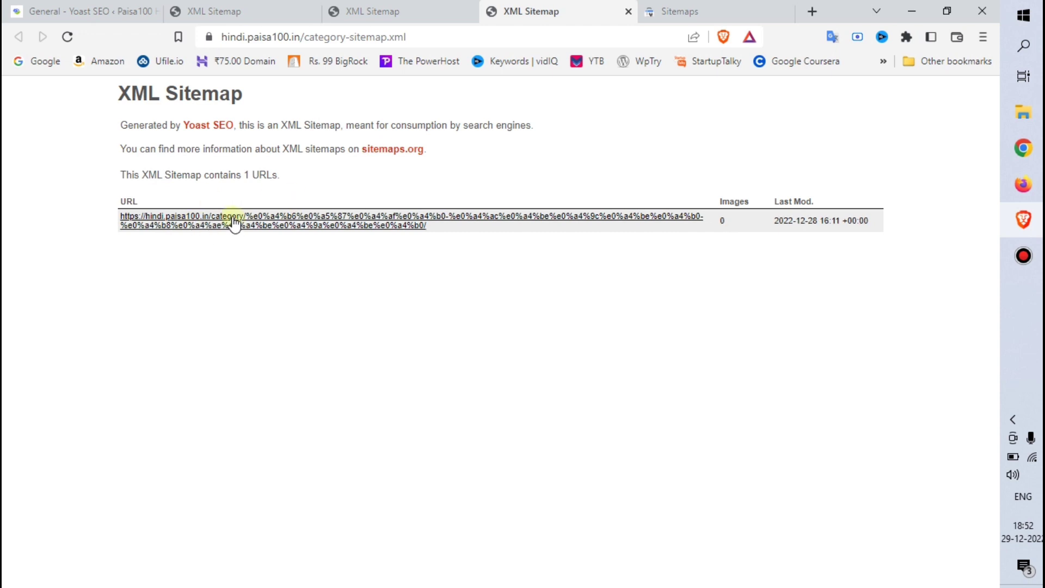
drag(426, 40, 339, 39)
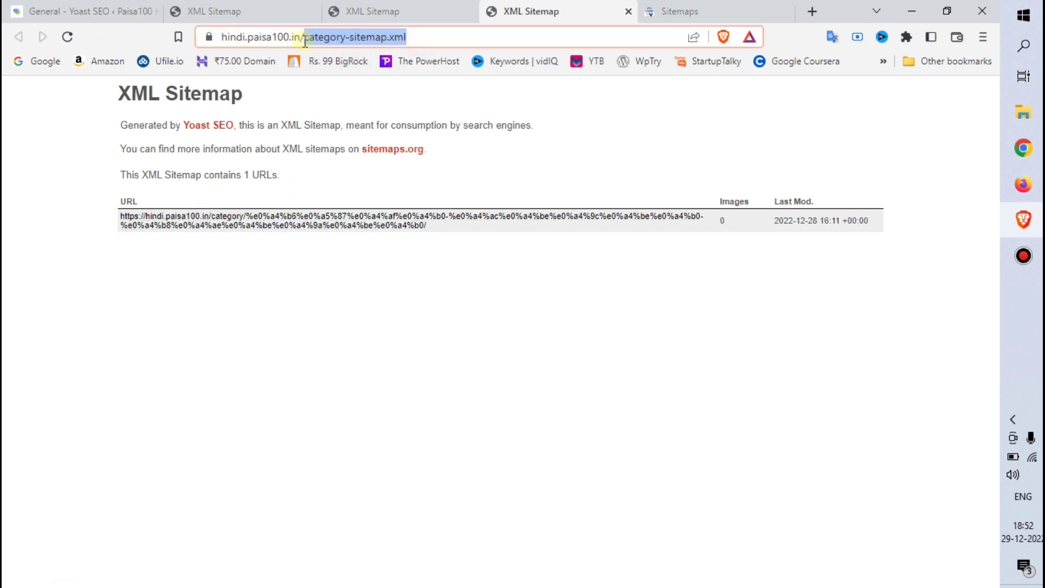
key(ctrl+c)
Submit category-sitemap.xml as a new sitemap in Search Console and close the category sitemap's tab.
click(675, 11)
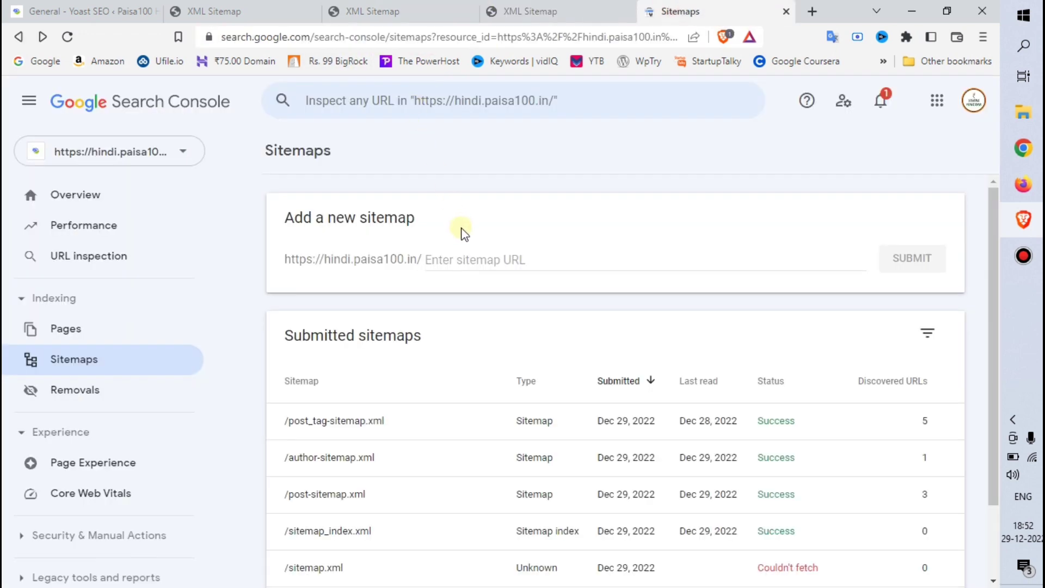
click(635, 272)
key(ctrl+v)
key(Return)
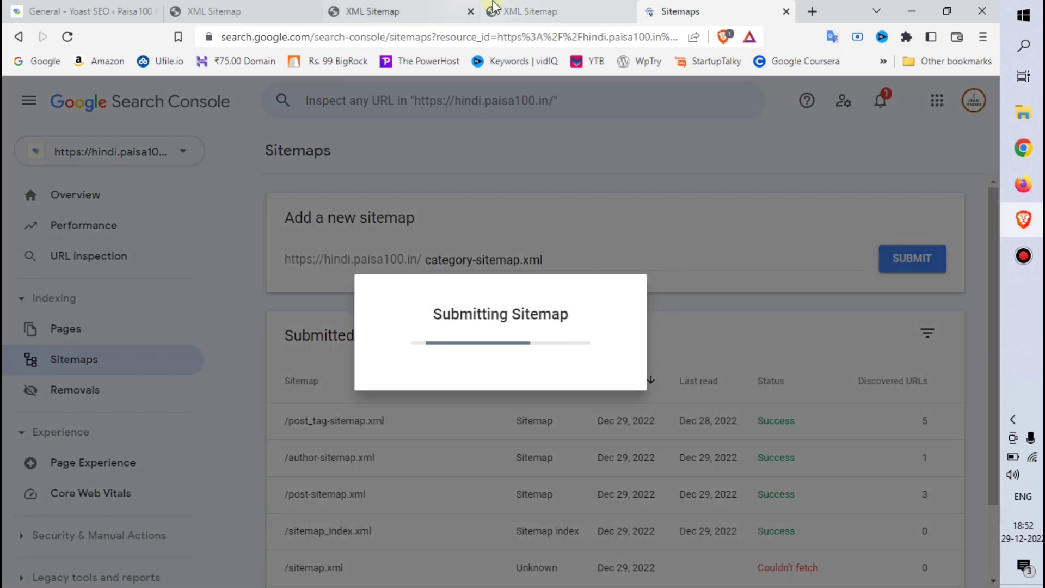
click(539, 11)
click(627, 10)
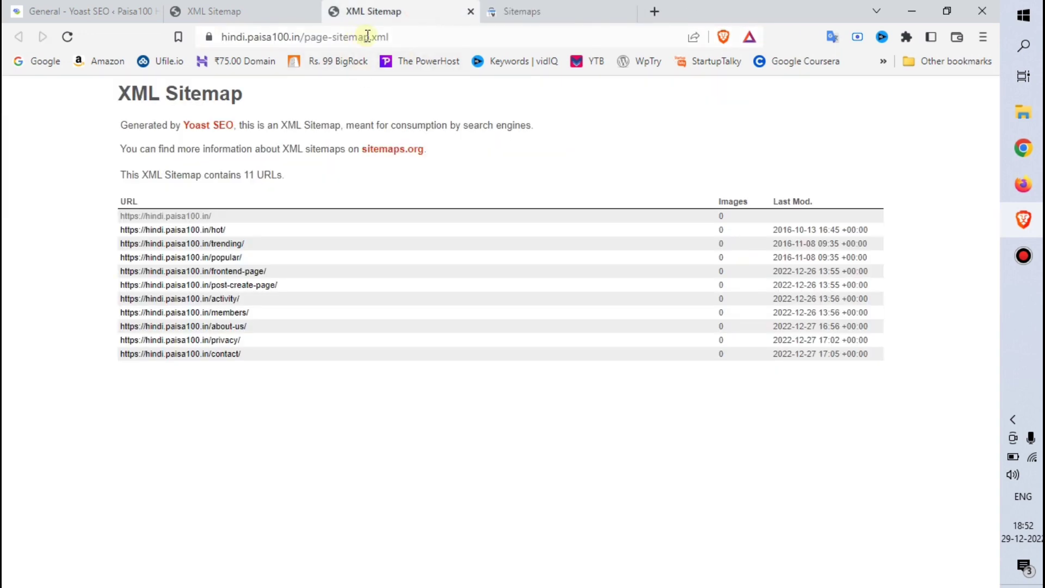
Copy page-sitemap.xml from the page sitemap's address and submit it as a new sitemap in Search Console.
drag(398, 36, 309, 37)
key(ctrl+c)
click(566, 11)
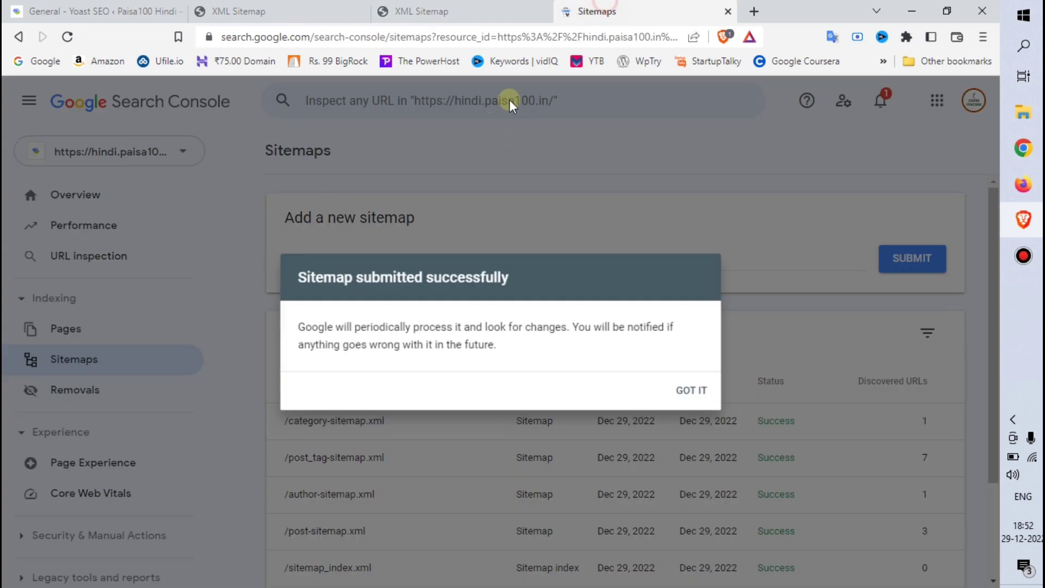
click(692, 392)
triple_click(522, 258)
key(ctrl+v)
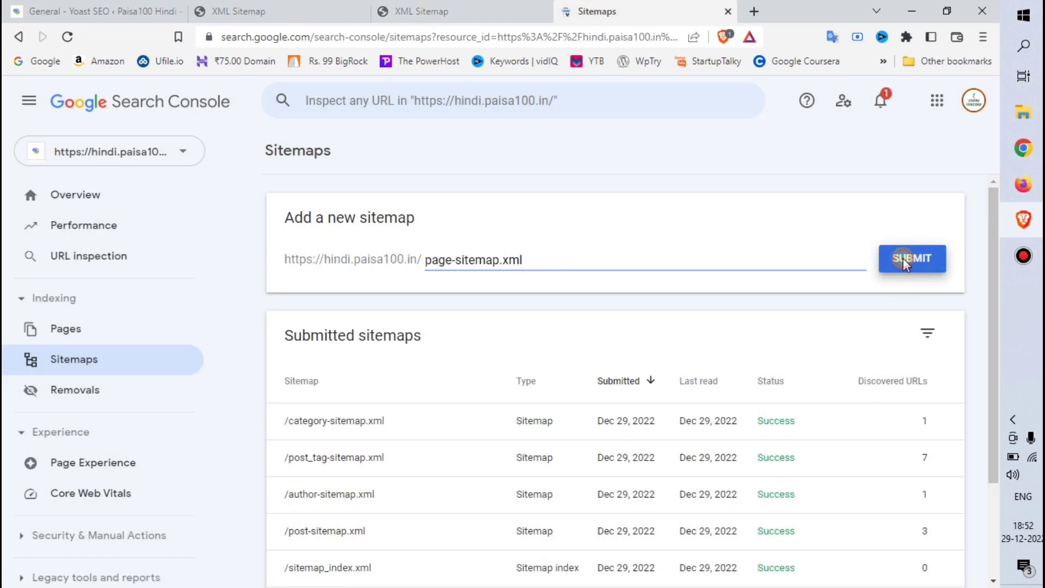
click(905, 259)
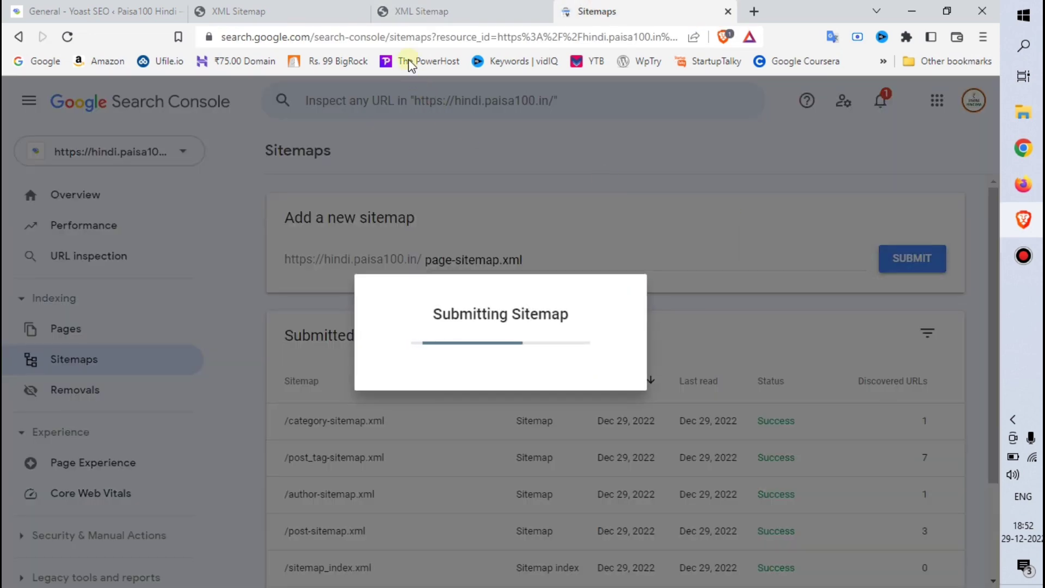
Close the page sitemap's tab, then check the sitemap index and dismiss the submission confirmation in Search Console.
click(435, 16)
click(544, 11)
click(313, 11)
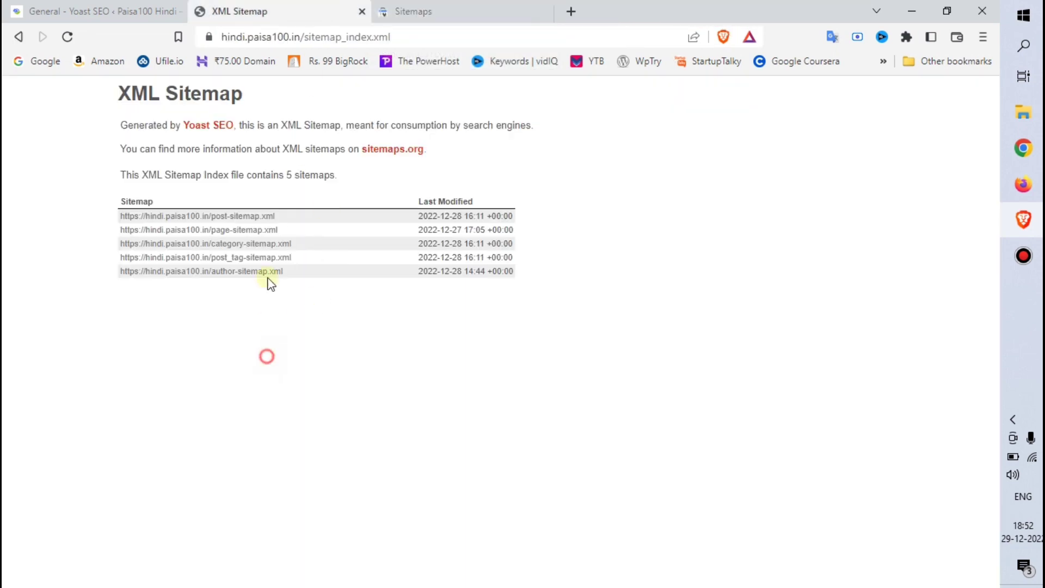
click(457, 9)
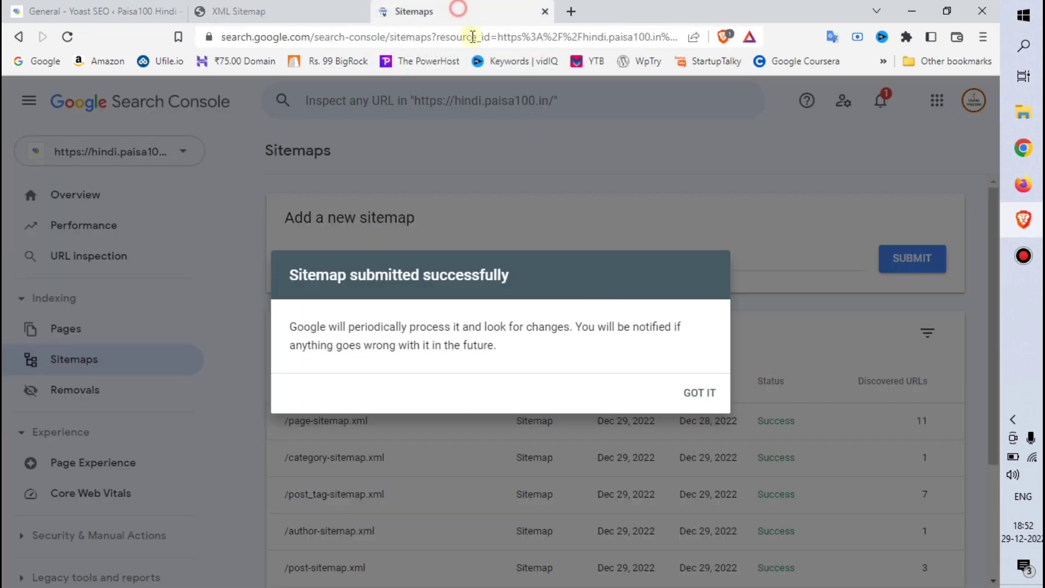
click(719, 392)
View the details of the submitted post-sitemap.xml, open the sitemap itself to check its URLs, and close it again.
scroll(770, 279, down, 3)
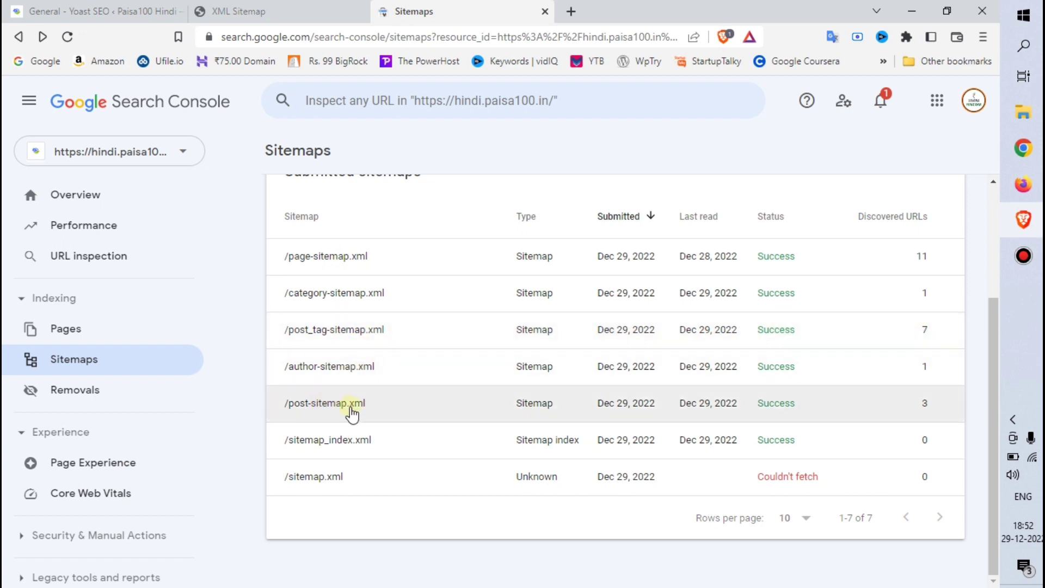
click(393, 407)
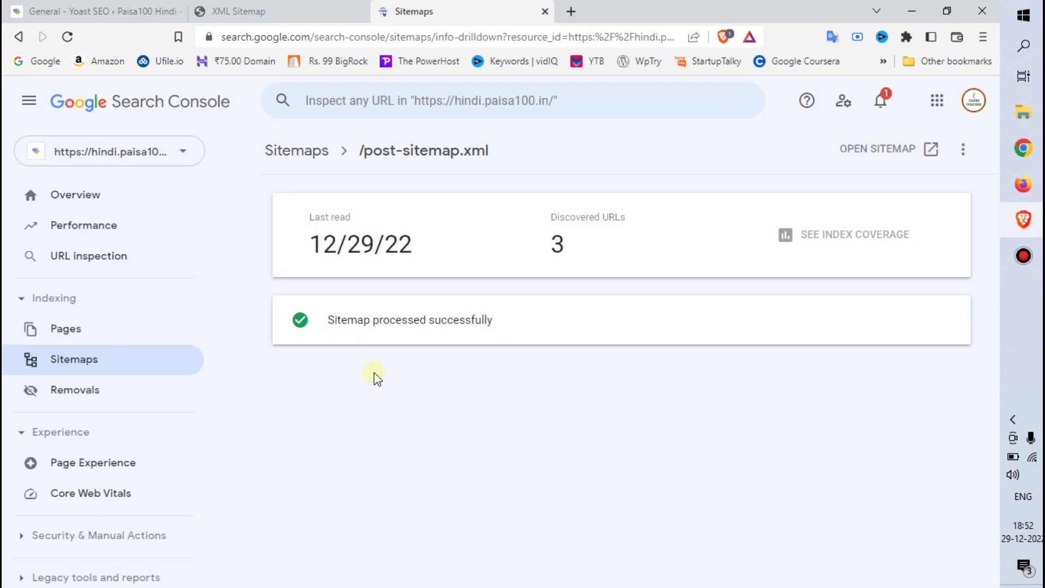
click(886, 148)
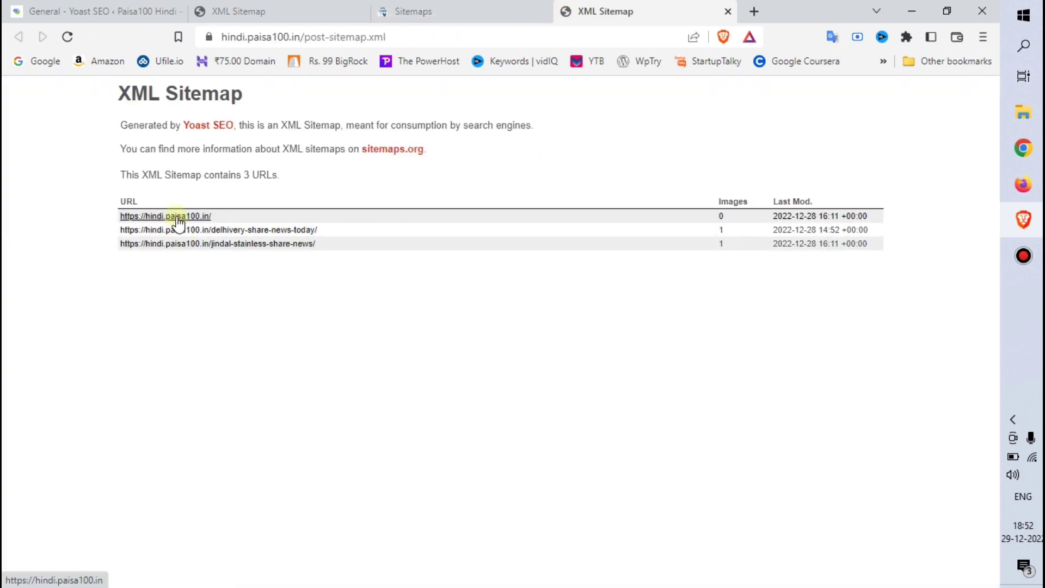
click(728, 12)
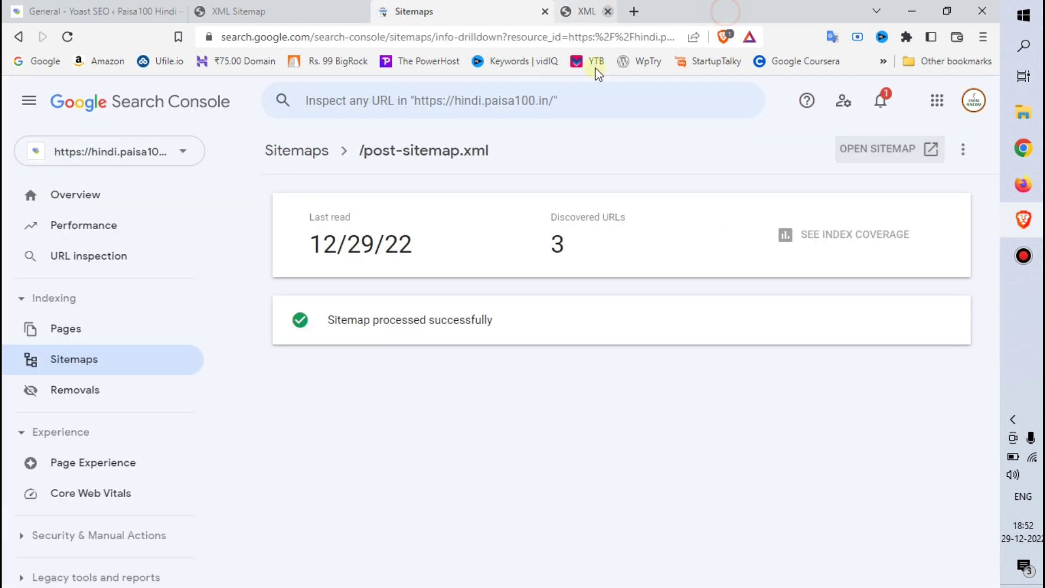
Remove the sitemap.xml entry from the submitted sitemaps and review the remaining list.
click(78, 362)
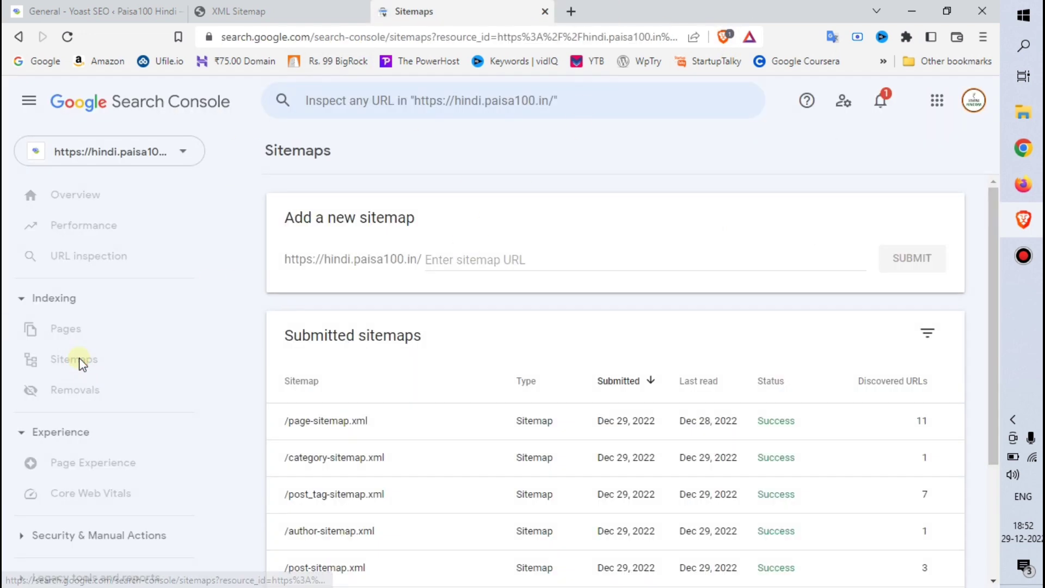
scroll(576, 273, down, 3)
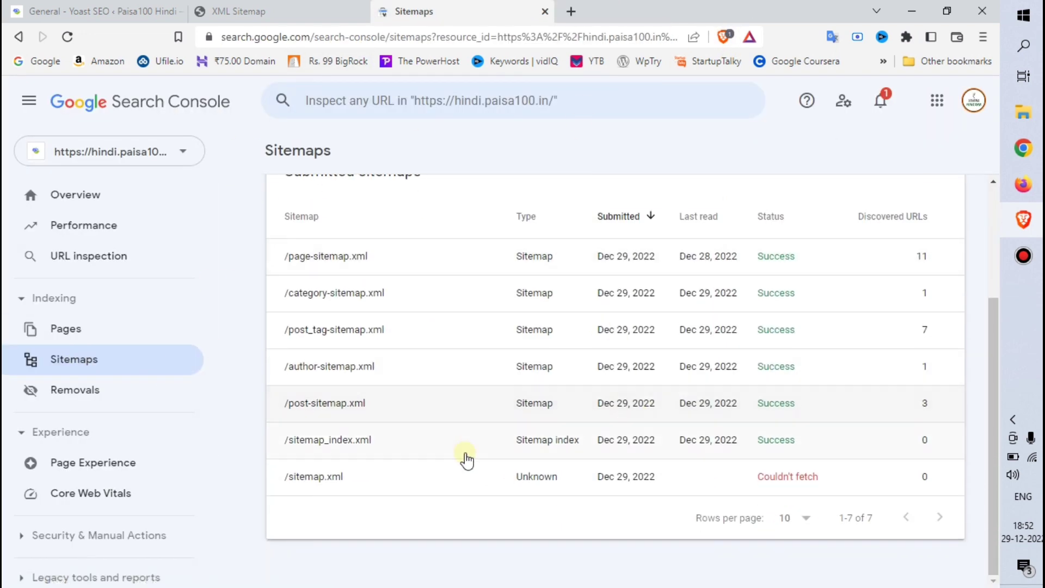
click(427, 479)
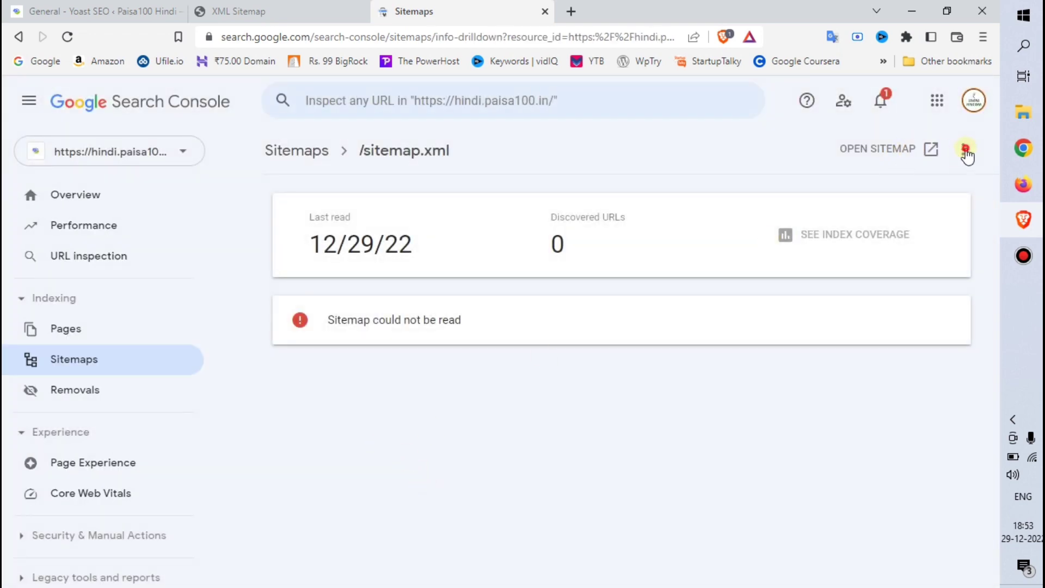
click(965, 150)
click(865, 190)
click(657, 357)
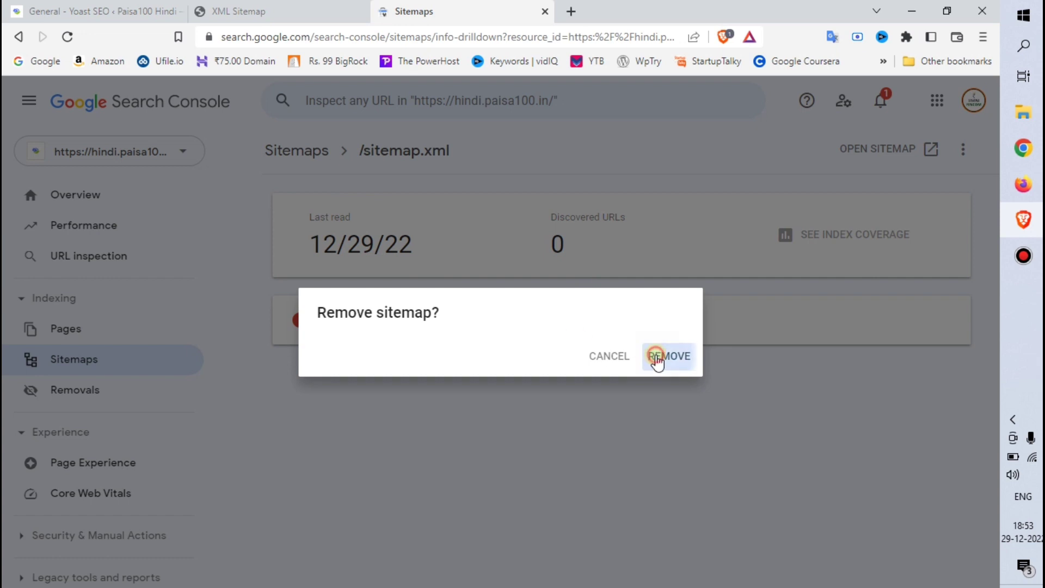
scroll(800, 306, down, 2)
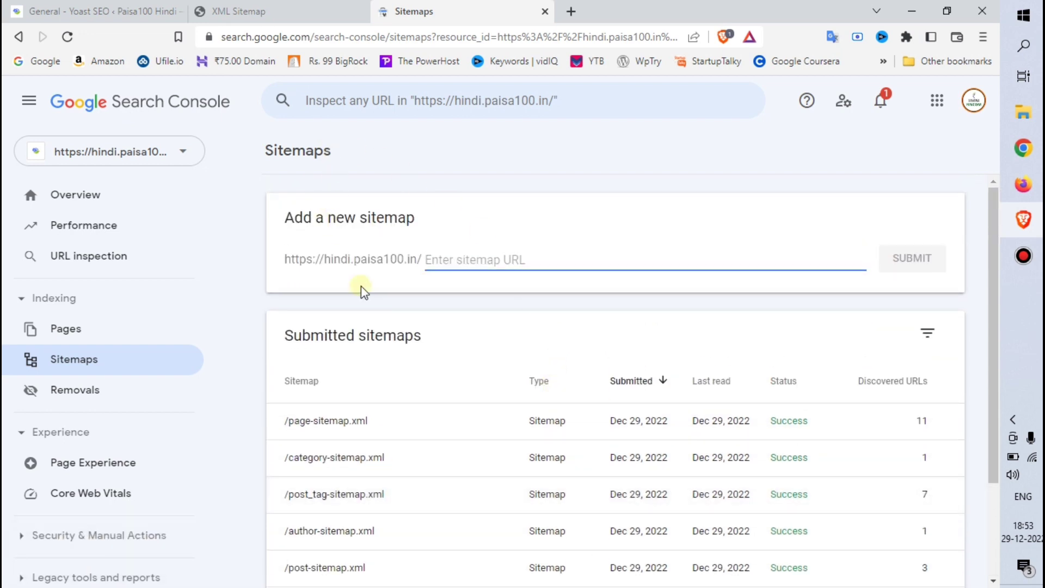
scroll(591, 320, down, 2)
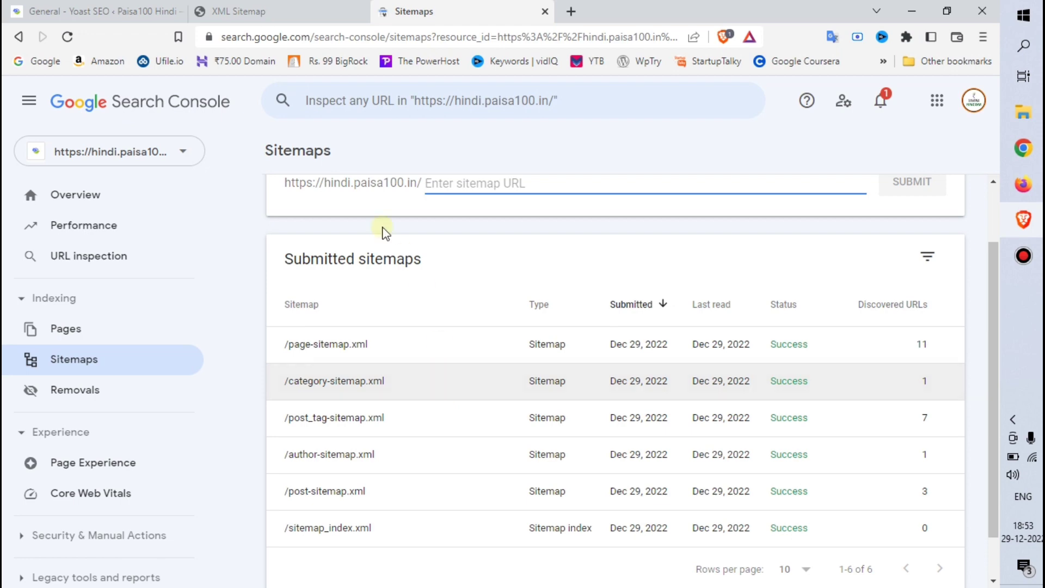
Strip sitemap_index.xml from the address in the sitemap index's tab and load the hindi.paisa100.in homepage.
click(270, 11)
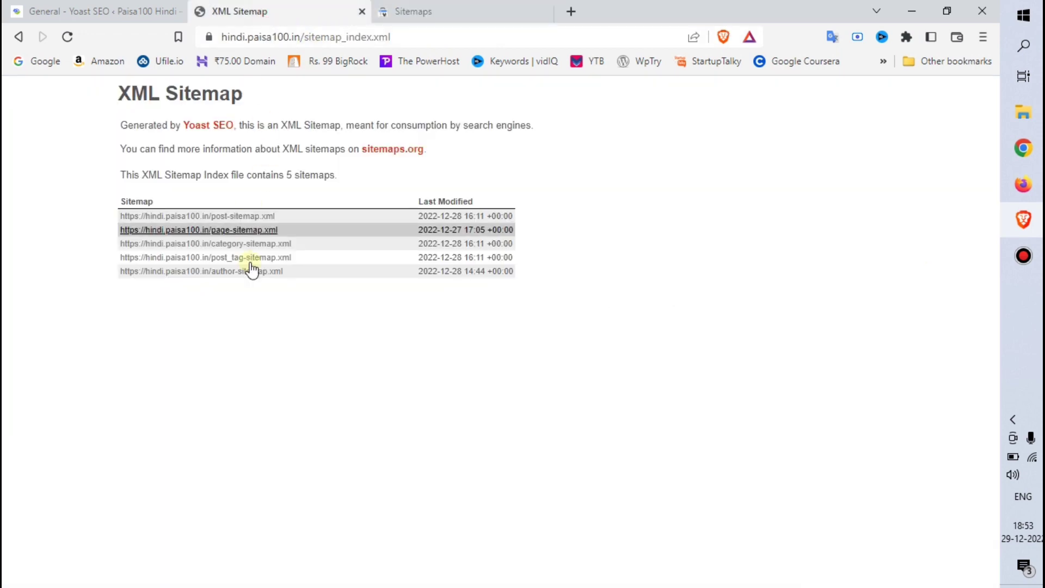
drag(303, 37, 434, 39)
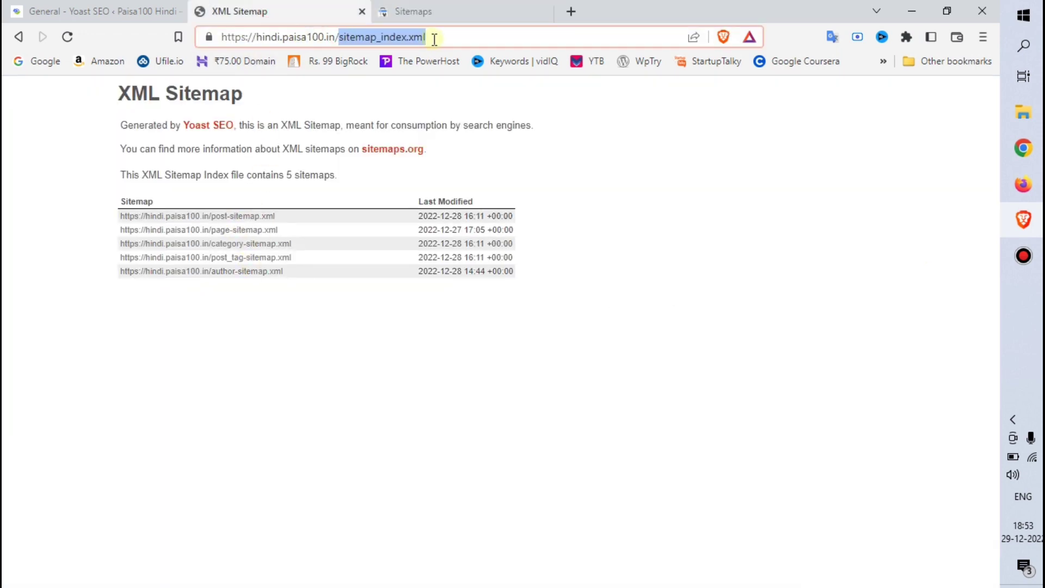
key(BackSpace)
key(Return)
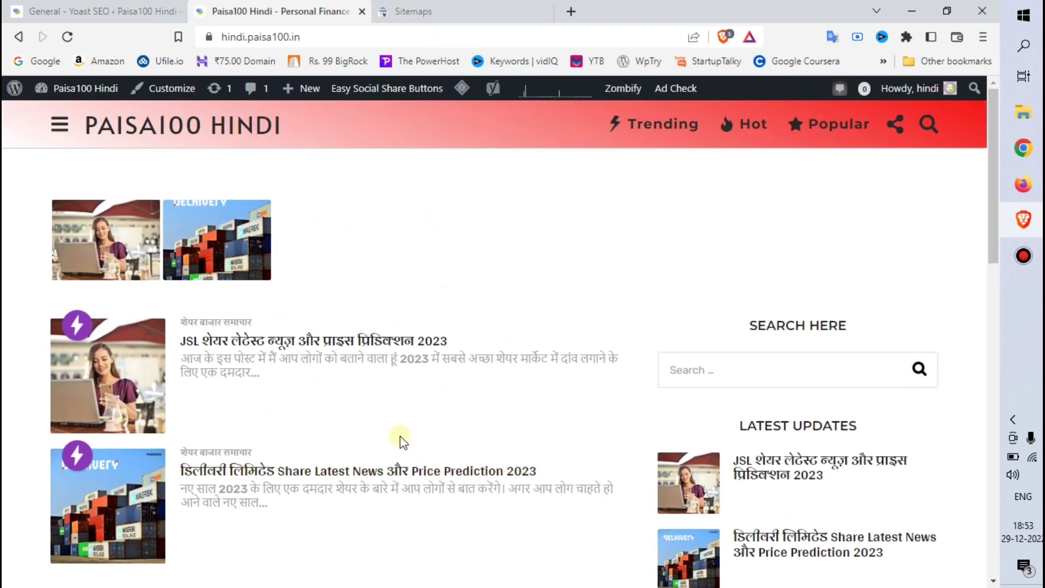
Copy the link address of the Delhivery "Share Latest News" and "Price Prediction 2023" post on the homepage.
scroll(283, 301, down, 3)
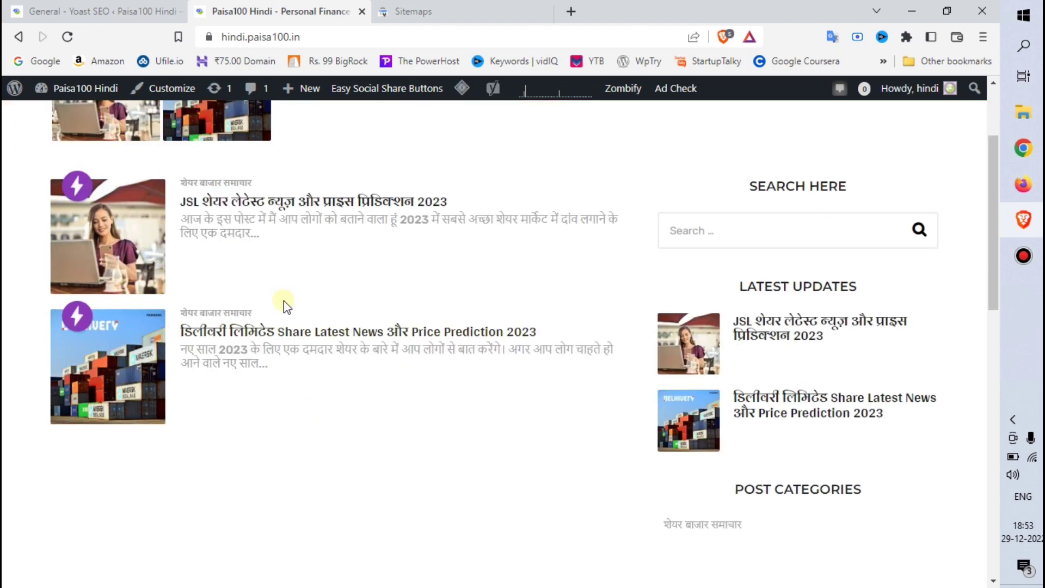
right_click(244, 320)
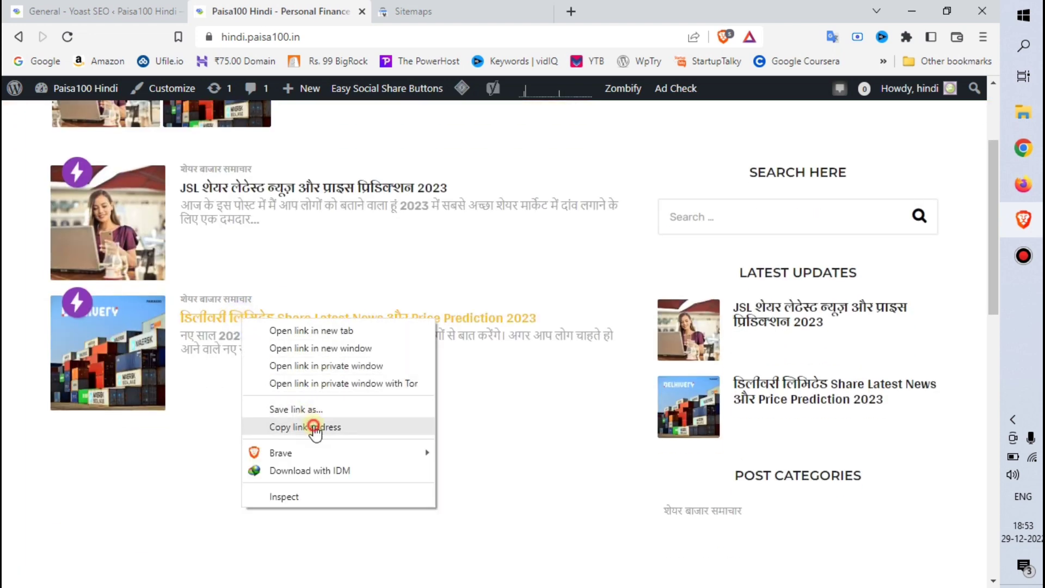
click(311, 427)
click(414, 11)
click(146, 205)
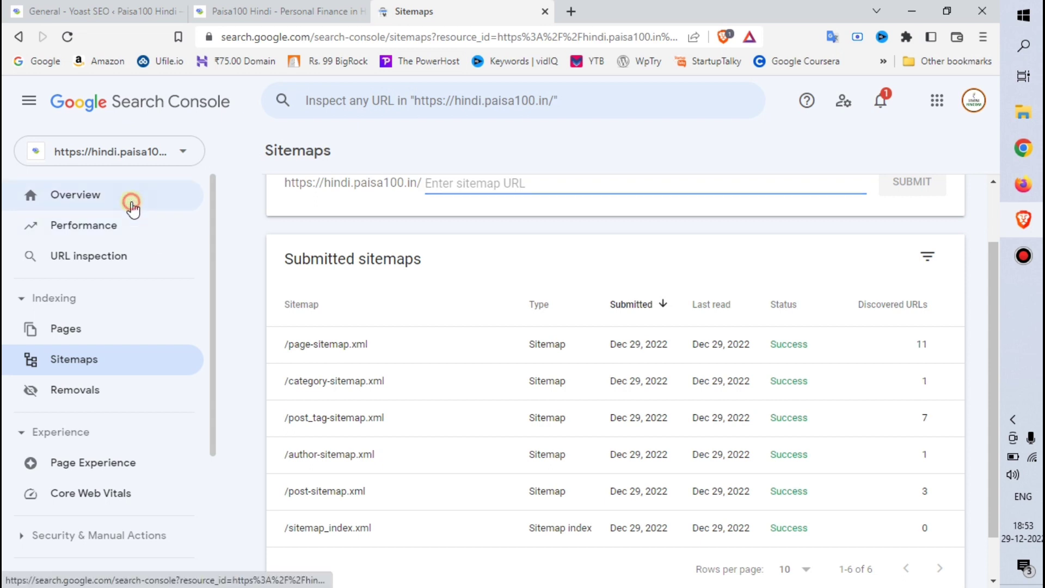
click(437, 101)
key(ctrl+v)
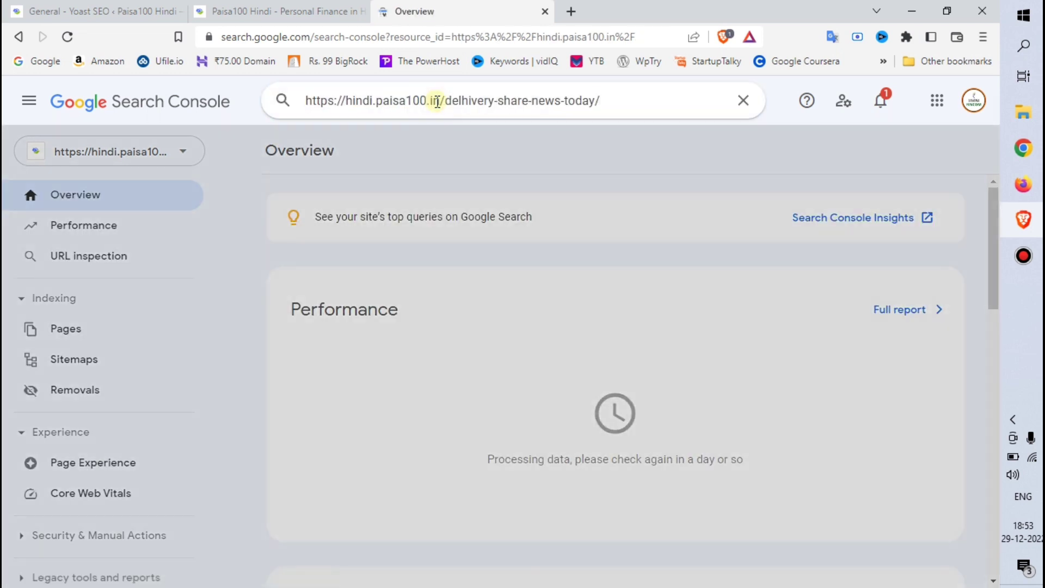
key(Return)
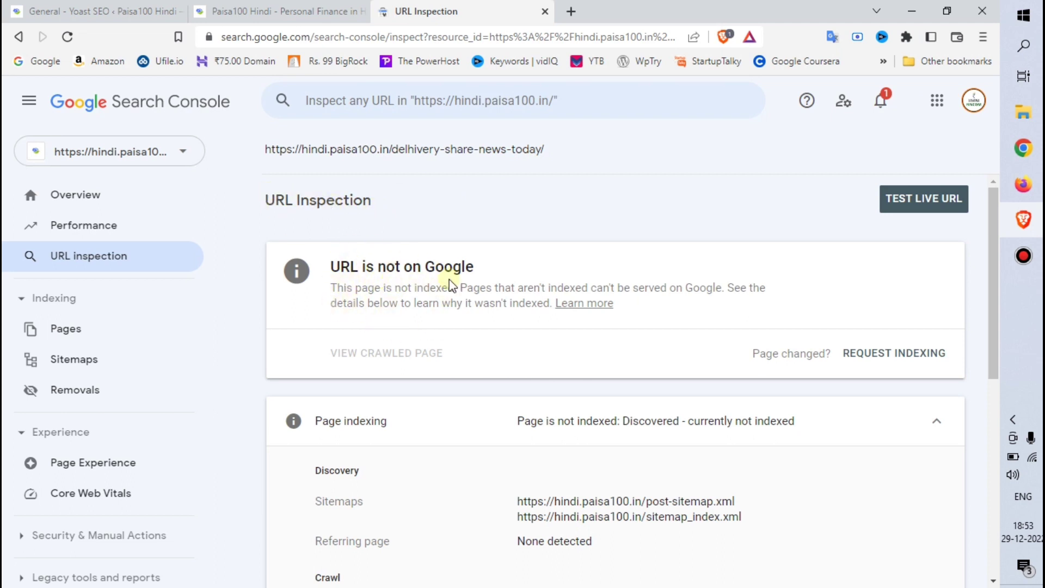
Review the inspected Delhivery post's page indexing details and request indexing for its URL.
scroll(457, 264, down, 1)
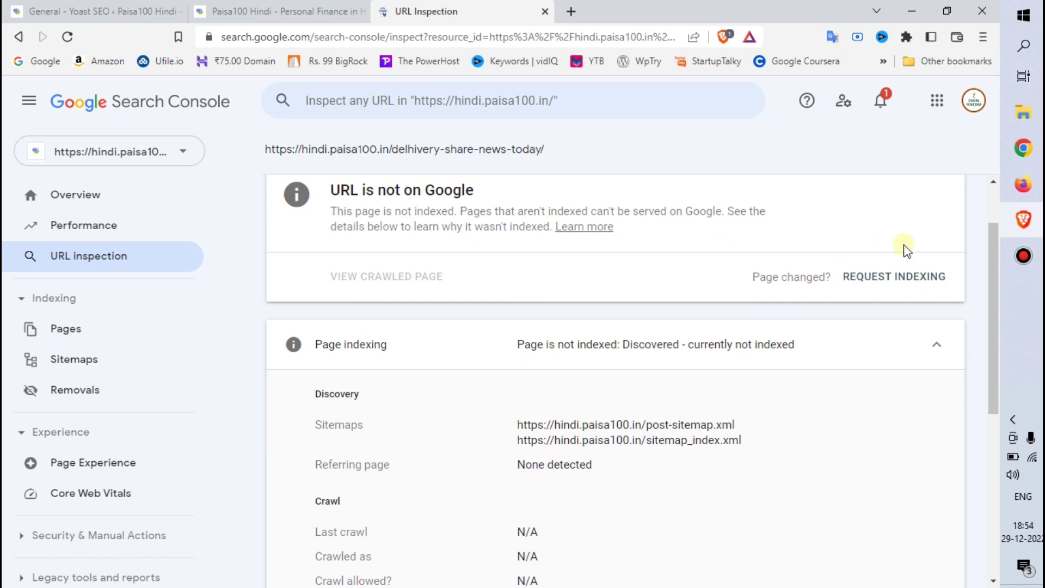
scroll(903, 247, up, 1)
click(890, 354)
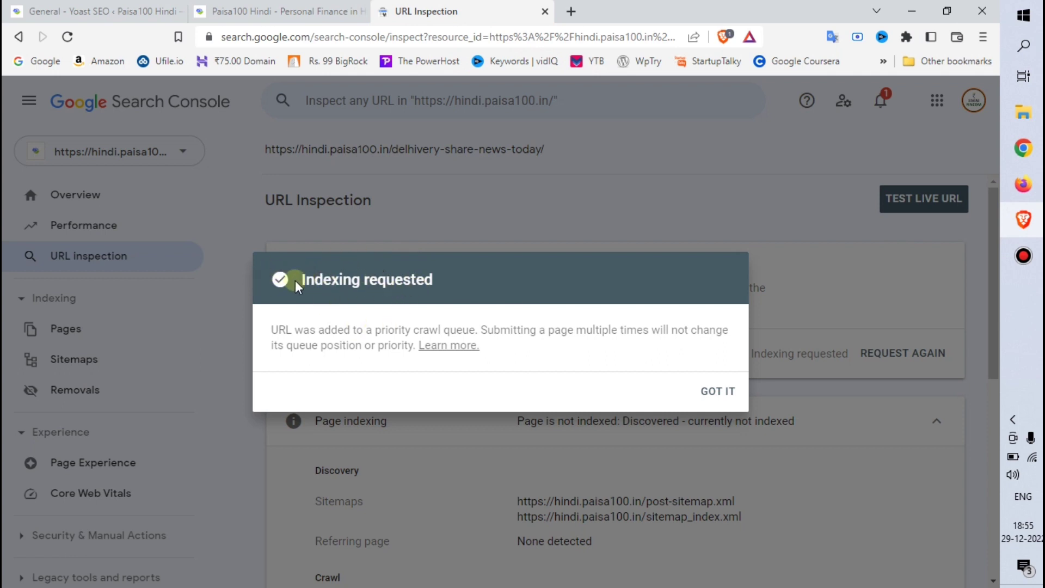
Dismiss the indexing confirmation and check the indexing request status of the inspected Delhivery URL.
click(720, 391)
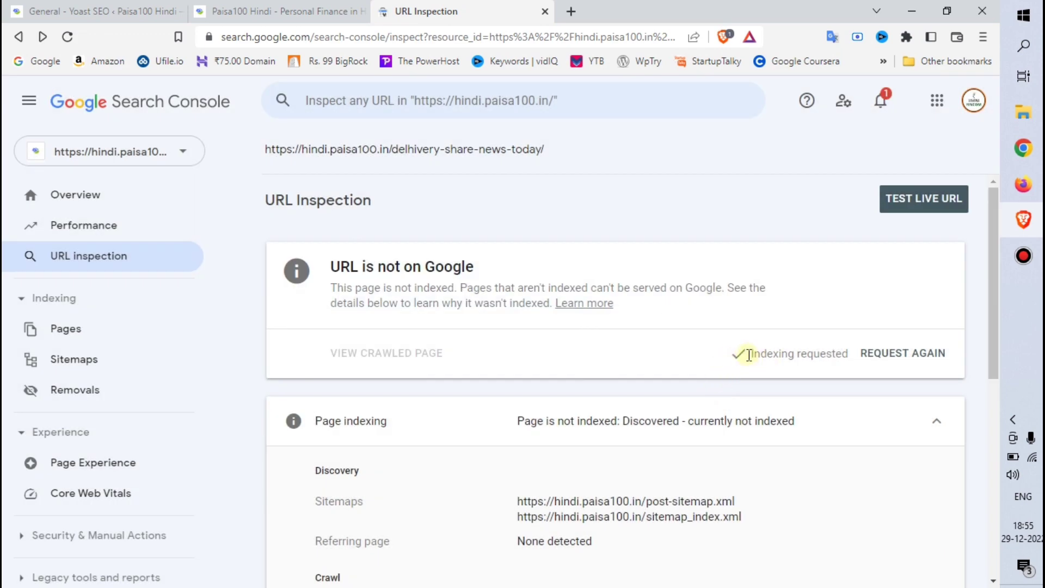
drag(749, 355, 847, 375)
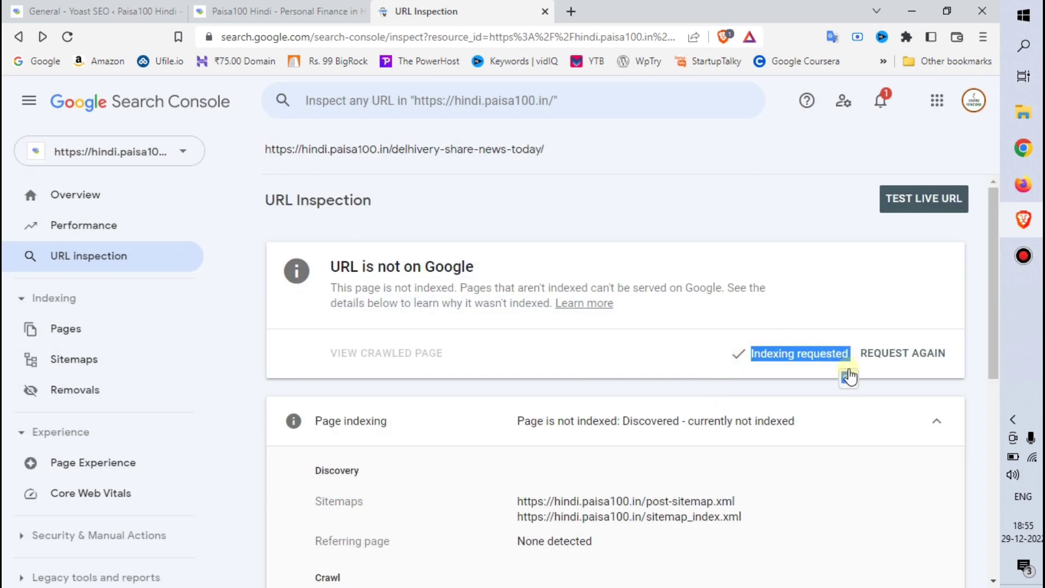
click(799, 376)
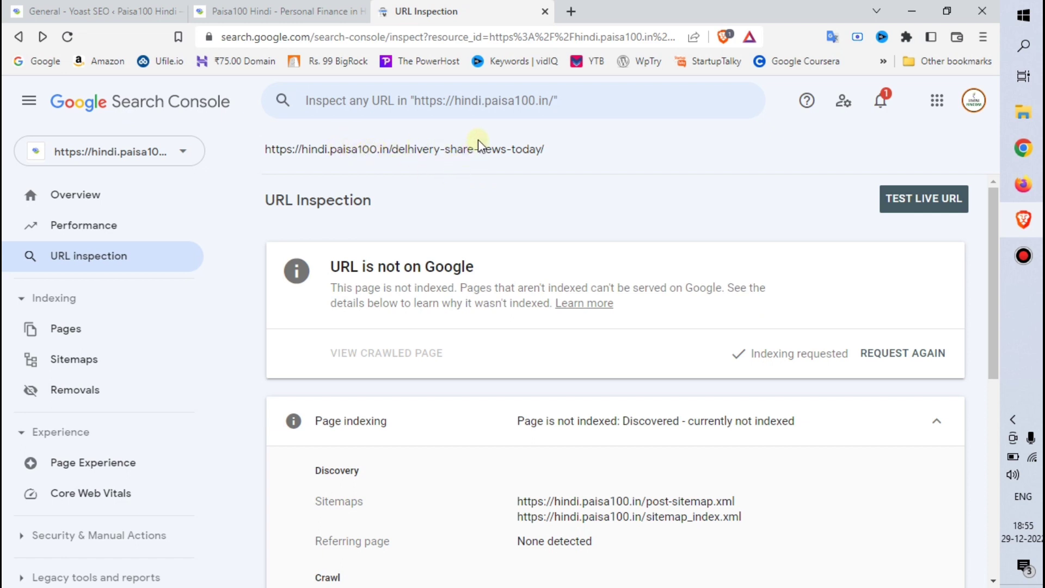
Copy the JSL post's link address from the homepage and put it in Search Console's URL inspection field.
click(283, 11)
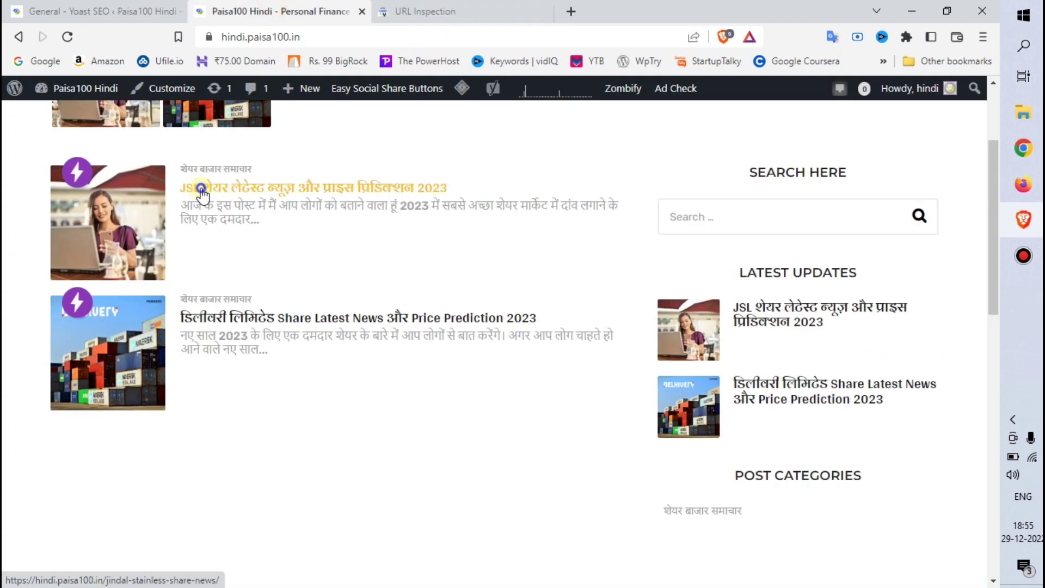
right_click(202, 189)
click(261, 296)
click(416, 10)
right_click(394, 90)
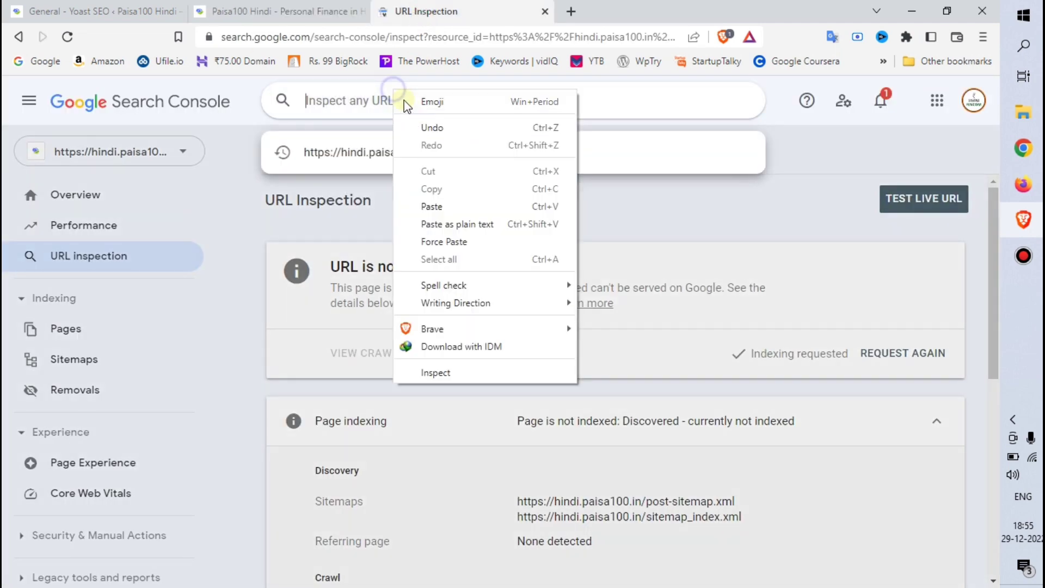
click(435, 206)
click(612, 203)
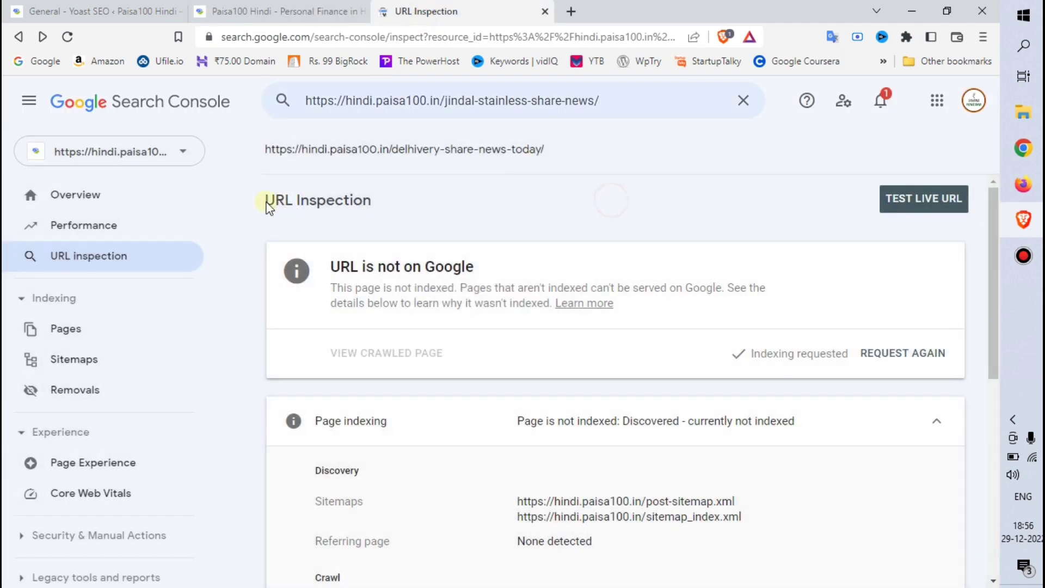
Open the Sitemaps report of hindi.paisa100.in and clear the URL from the inspection field.
click(156, 197)
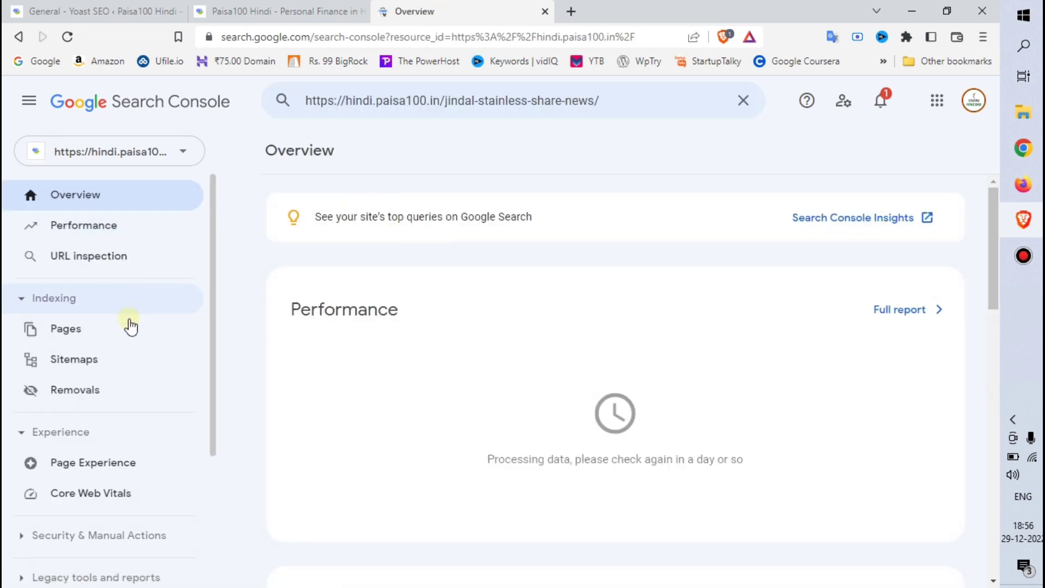
click(122, 360)
scroll(414, 296, down, 1)
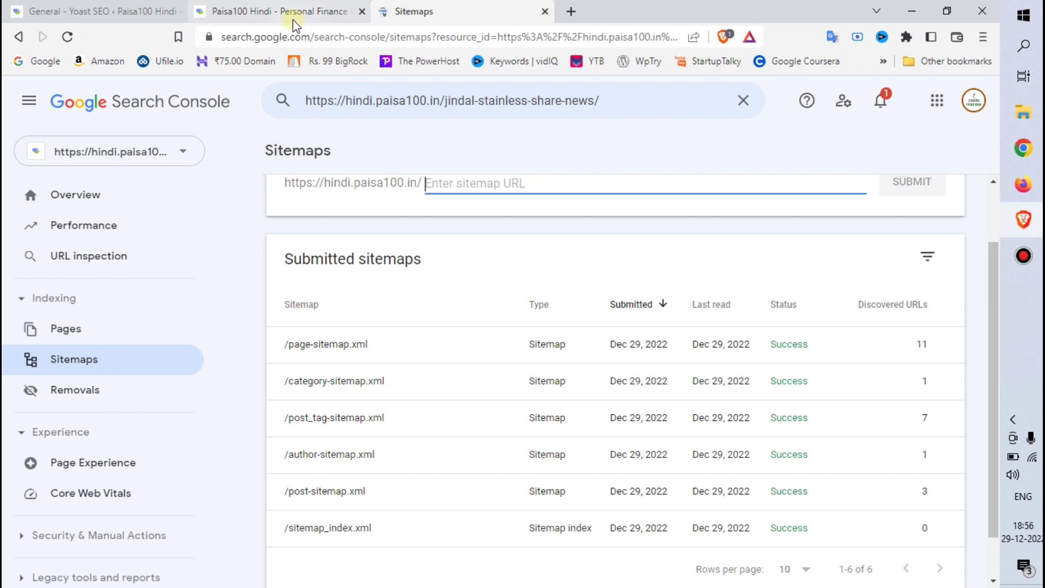
scroll(497, 252, up, 2)
click(744, 101)
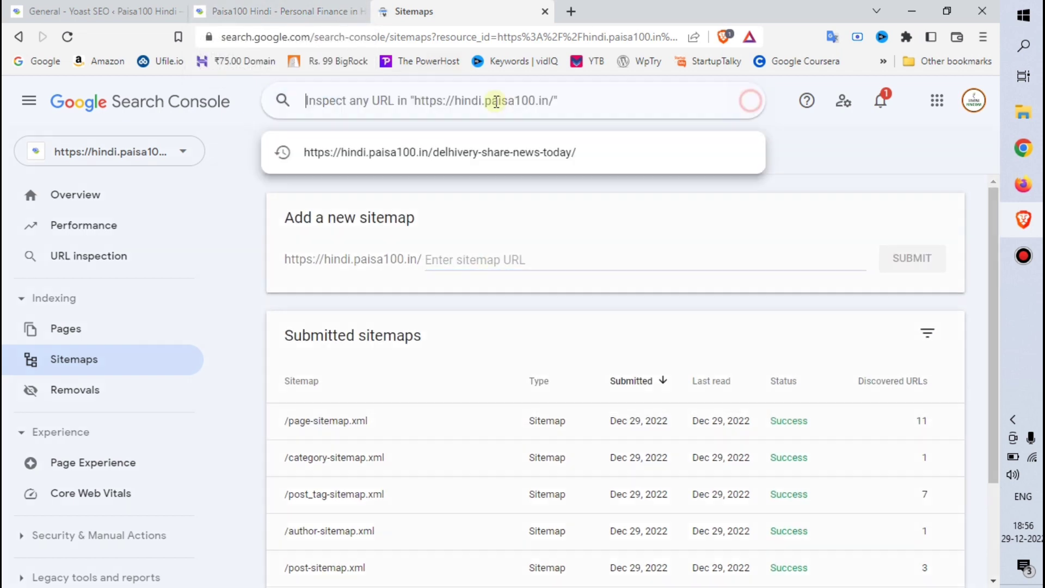
click(246, 142)
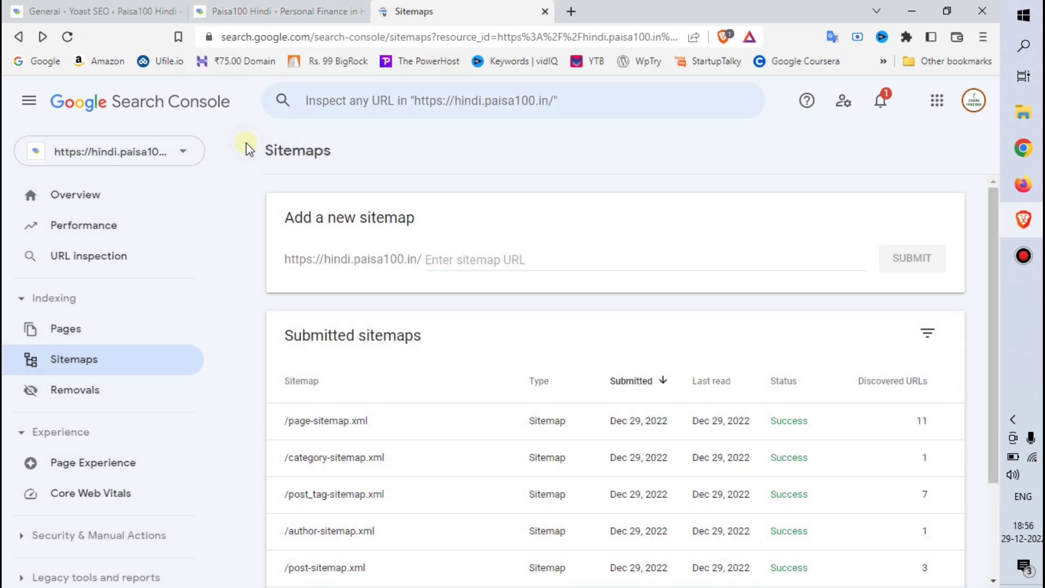
Open the details of /post-sitemap.xml, review the URLs in its XML sitemap, and close the sitemap's tab.
scroll(326, 438, down, 2)
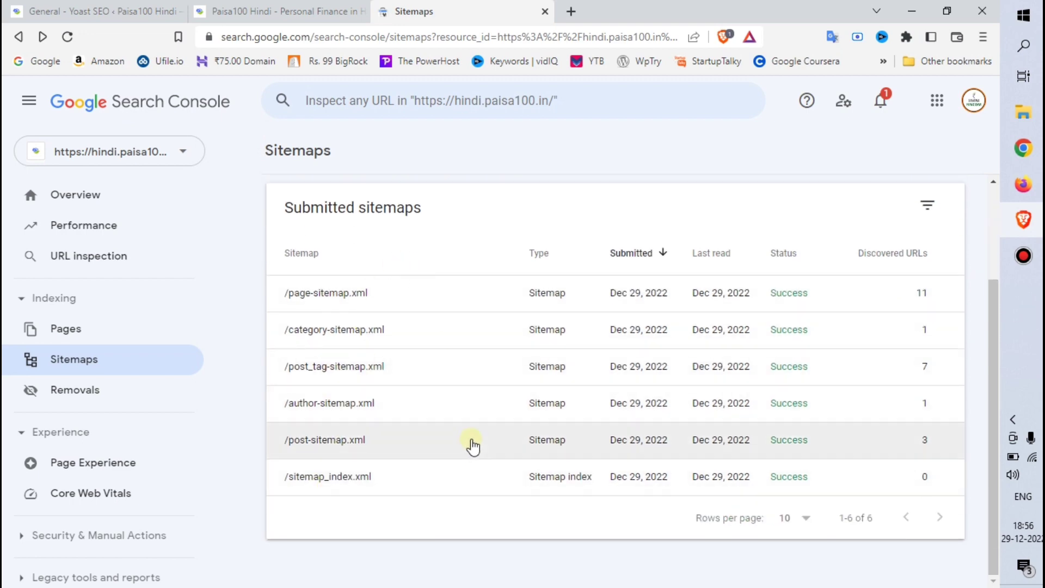
click(326, 440)
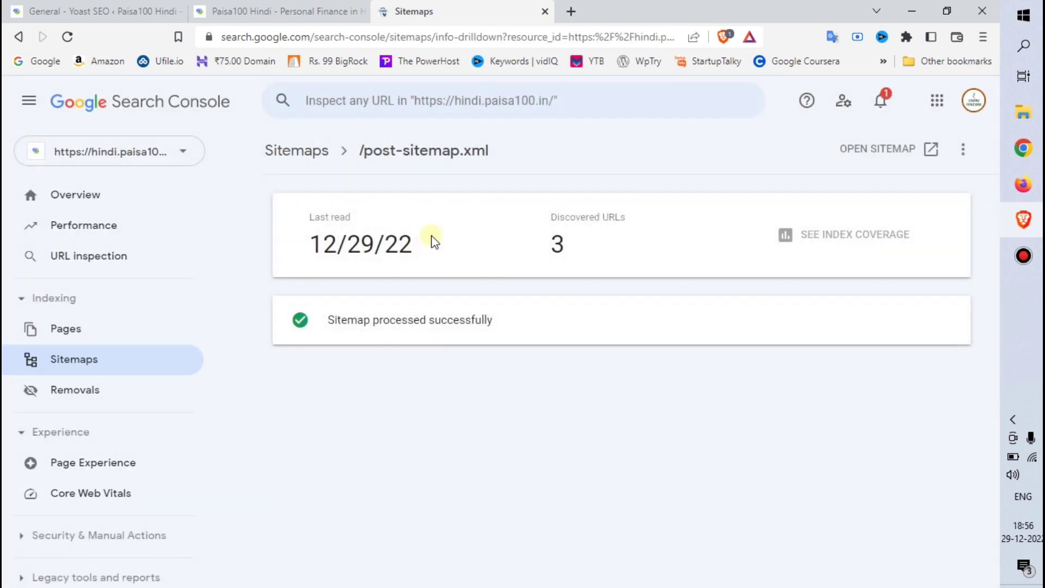
click(884, 150)
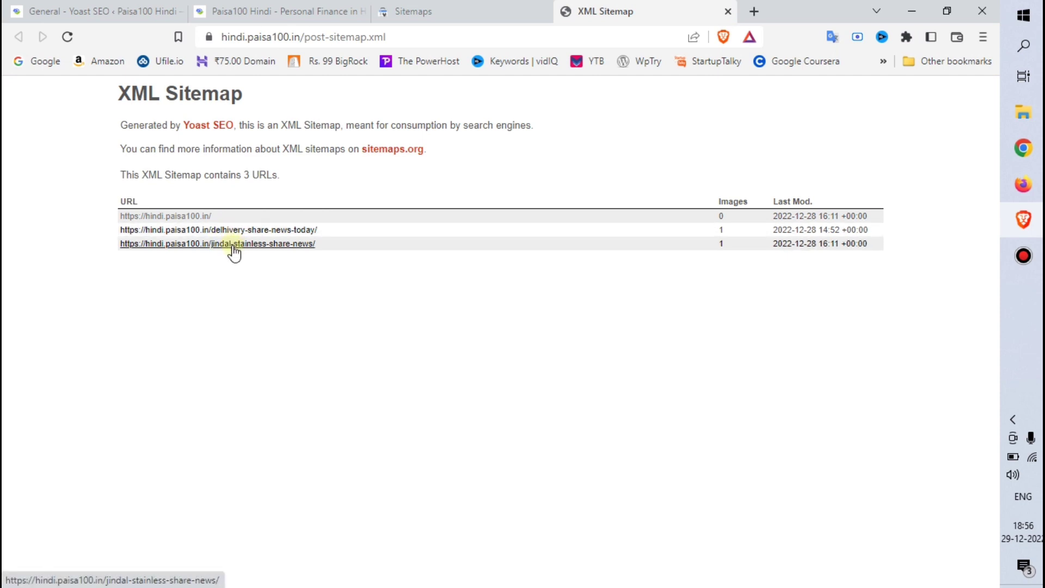
click(215, 12)
click(593, 16)
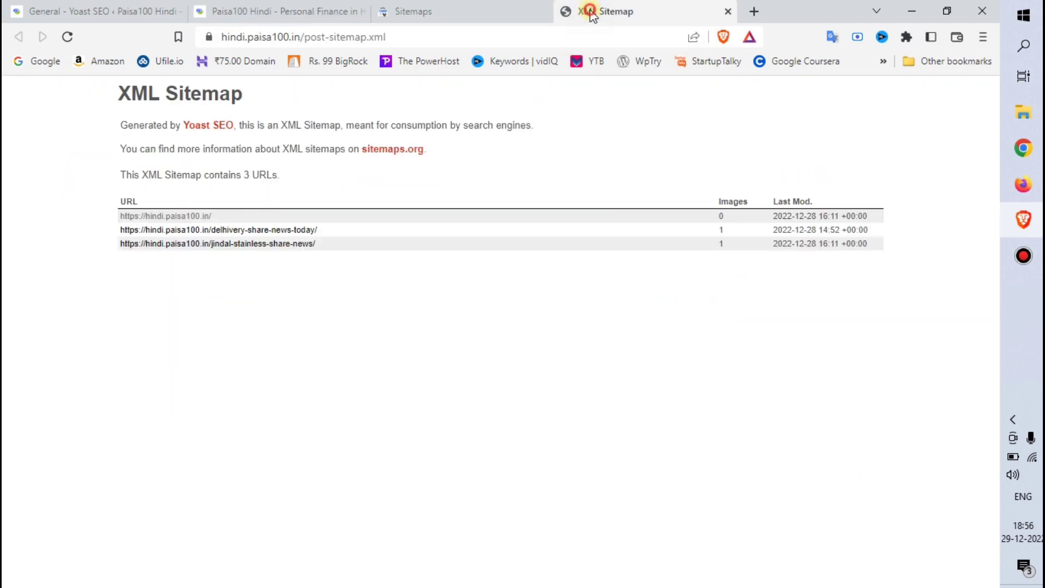
click(728, 11)
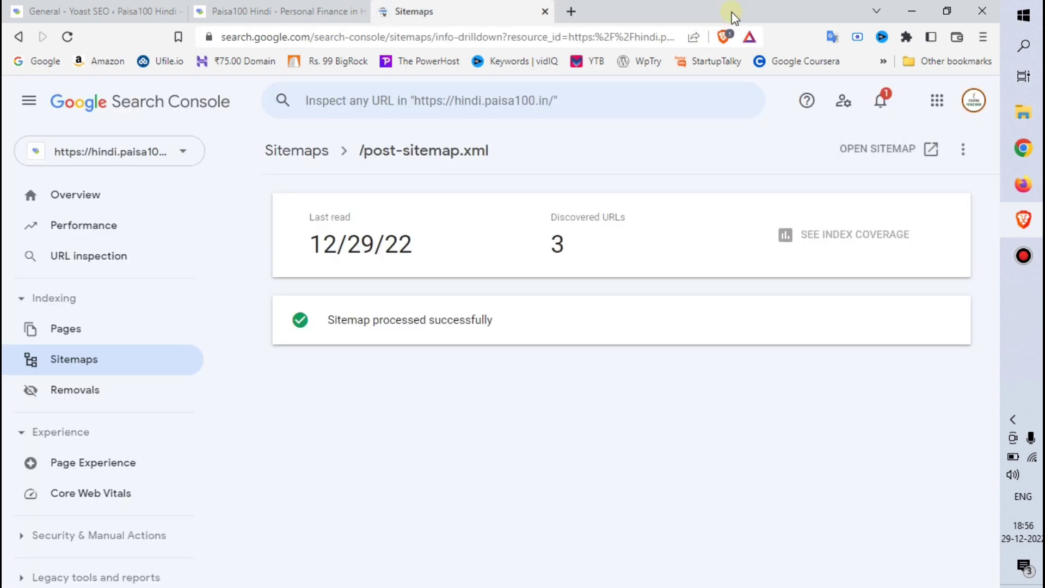
click(88, 193)
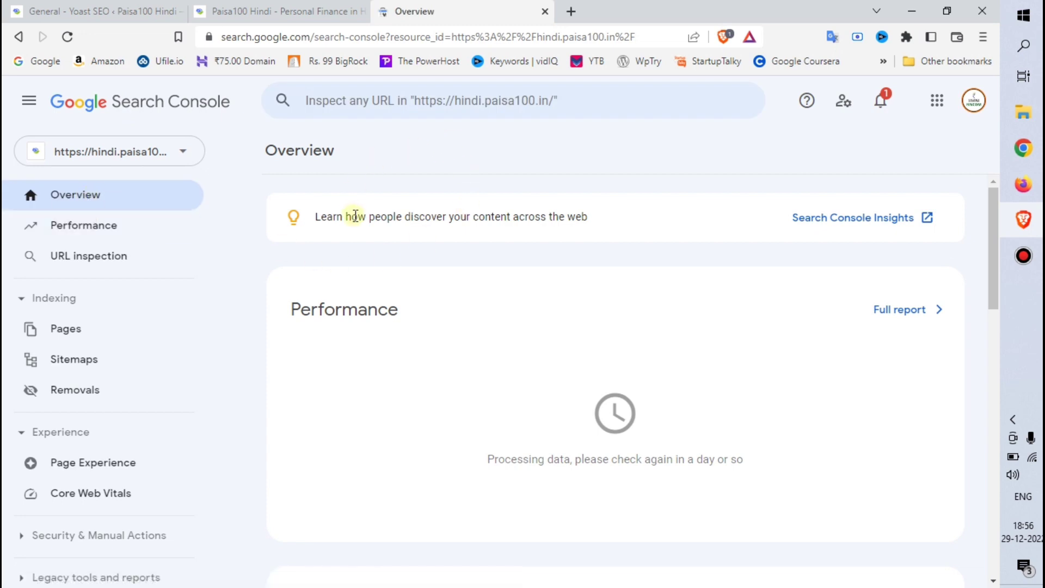
scroll(354, 215, down, 1)
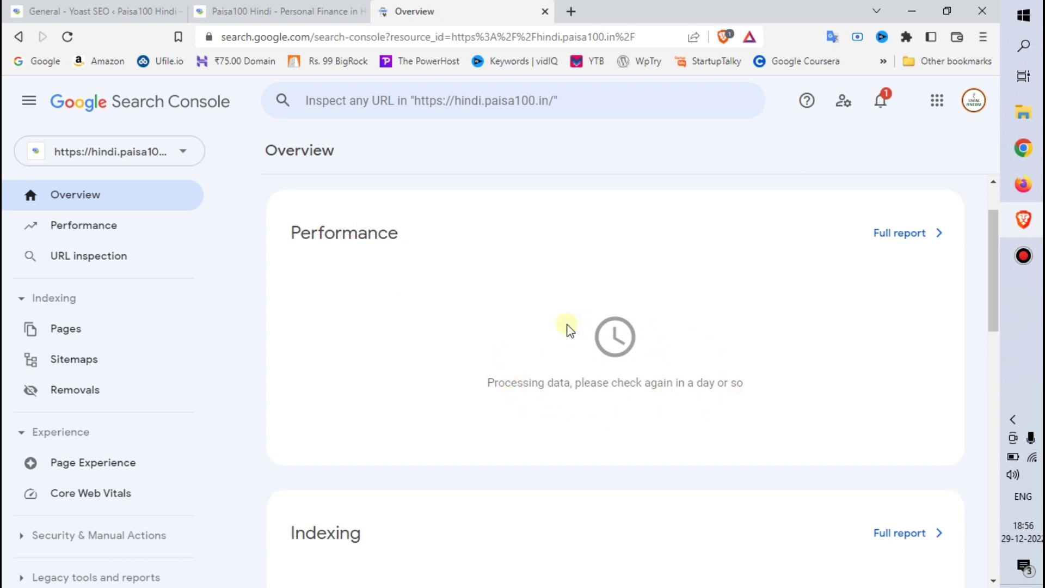
click(184, 154)
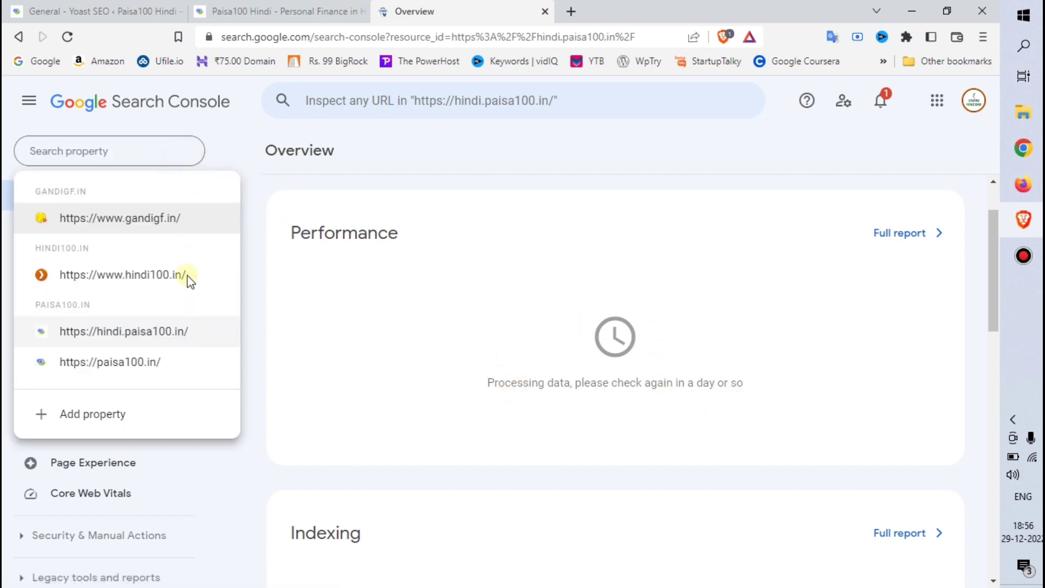
click(169, 362)
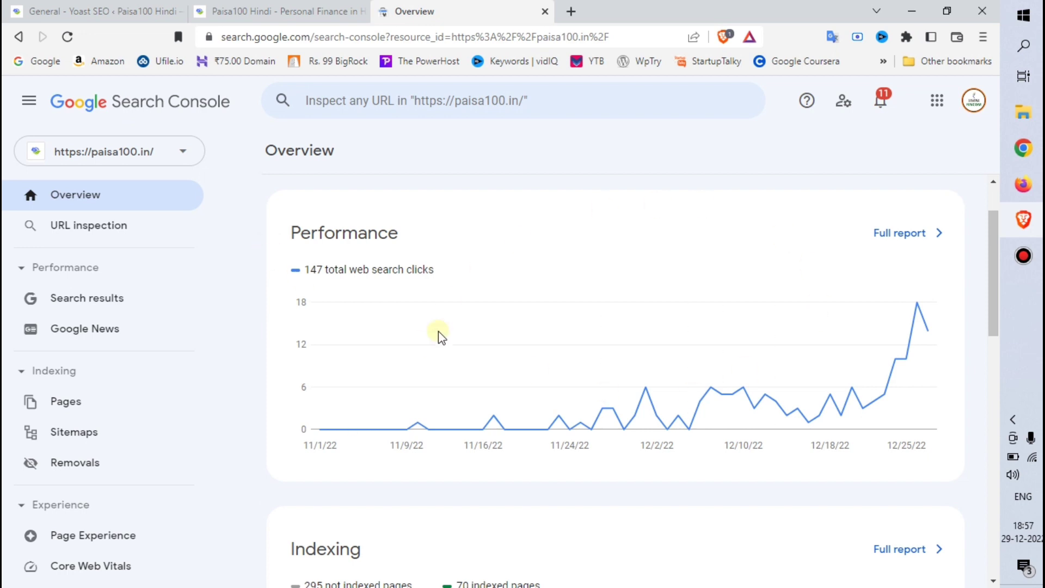
drag(306, 274, 473, 268)
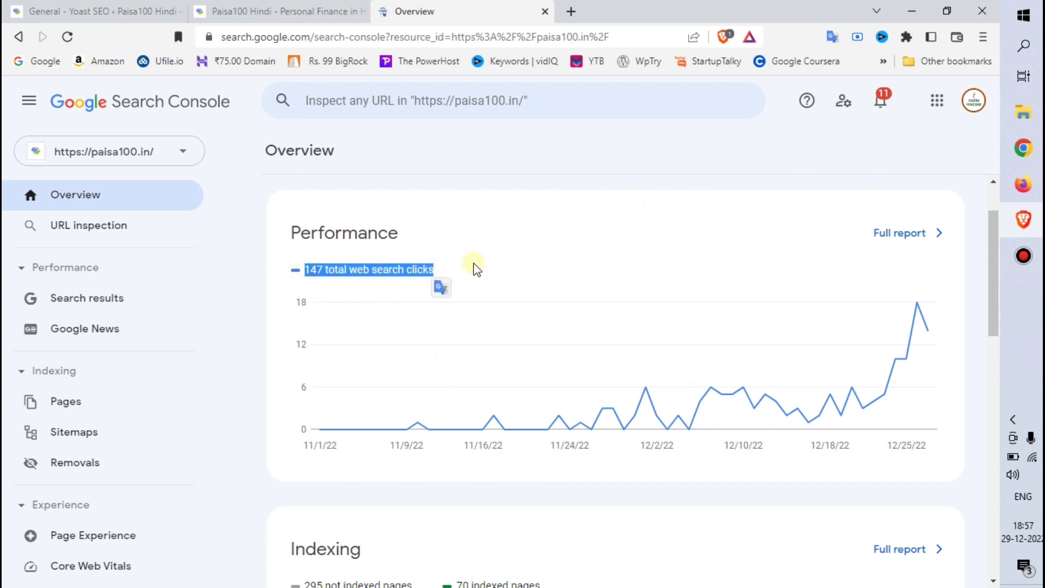
click(476, 269)
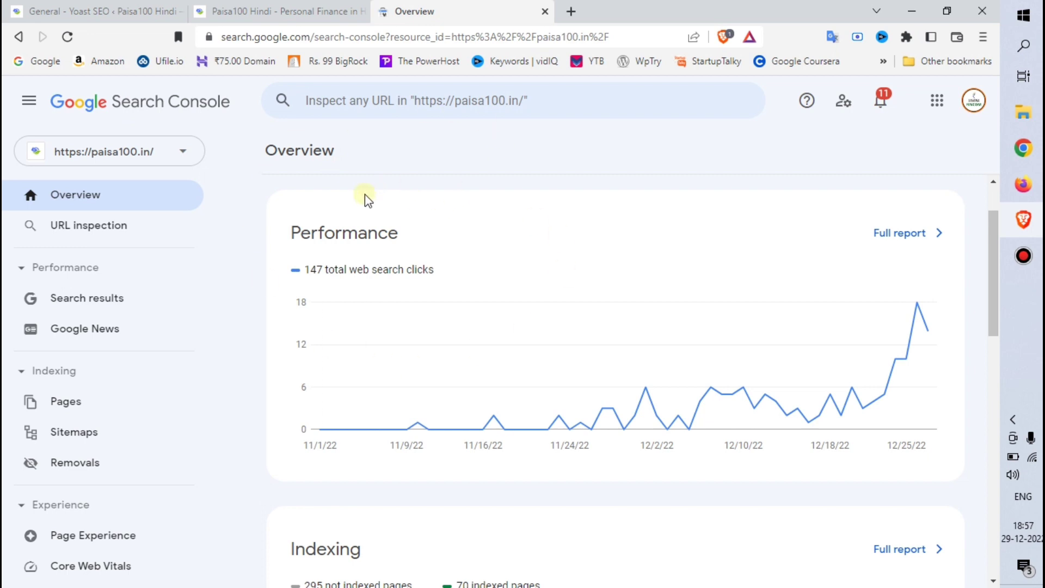
Go back to the hindi.paisa100.in homepage and view its list of posts.
click(283, 10)
scroll(309, 338, up, 1)
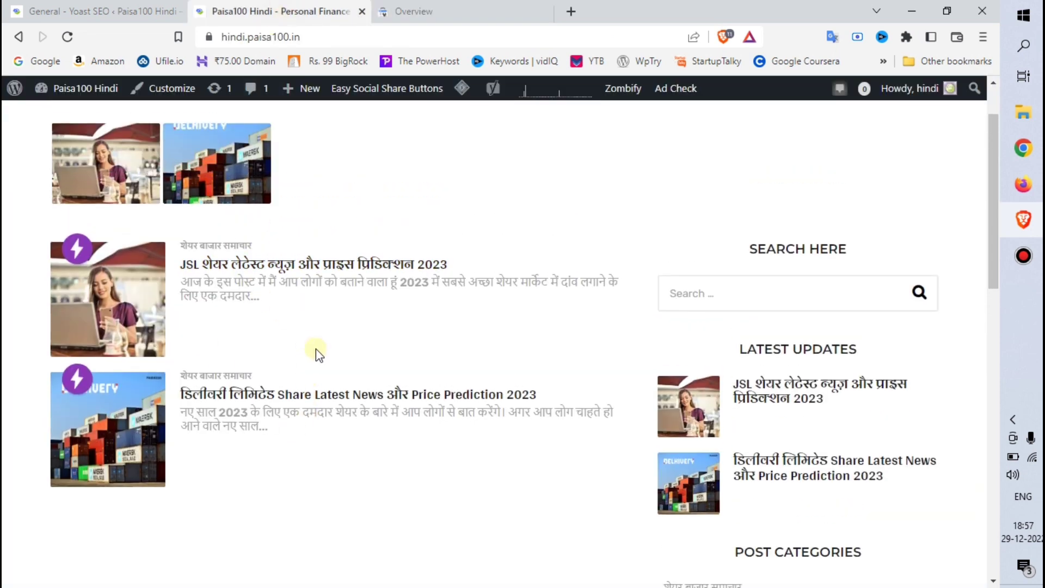